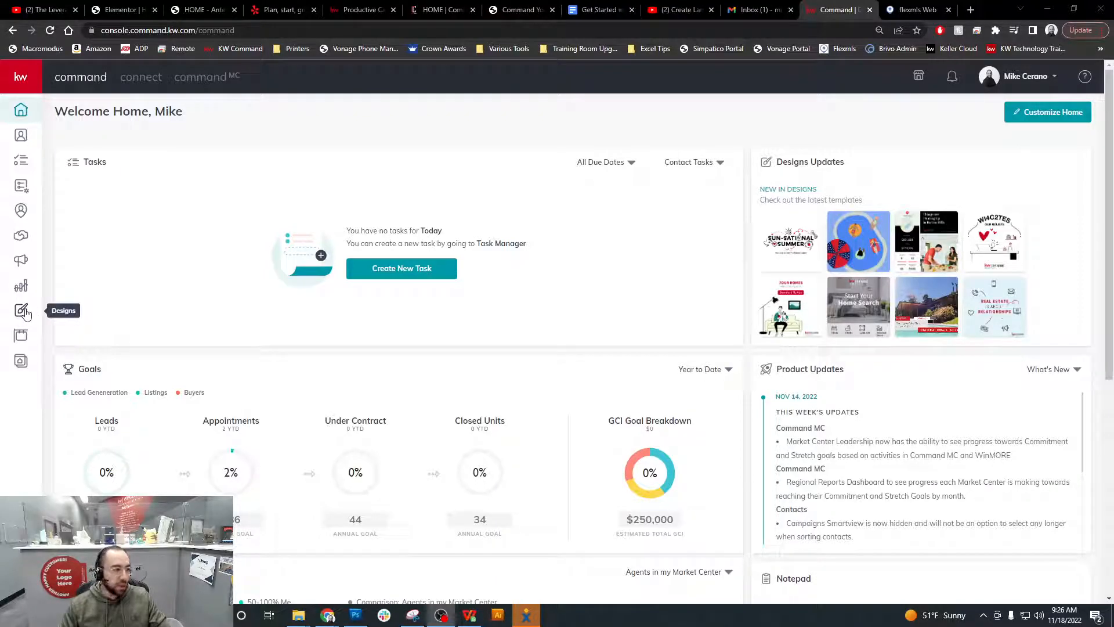
# From the Designs page, start a new design to bring up the Email, Social, Print and Video types
pyautogui.click(25, 312)
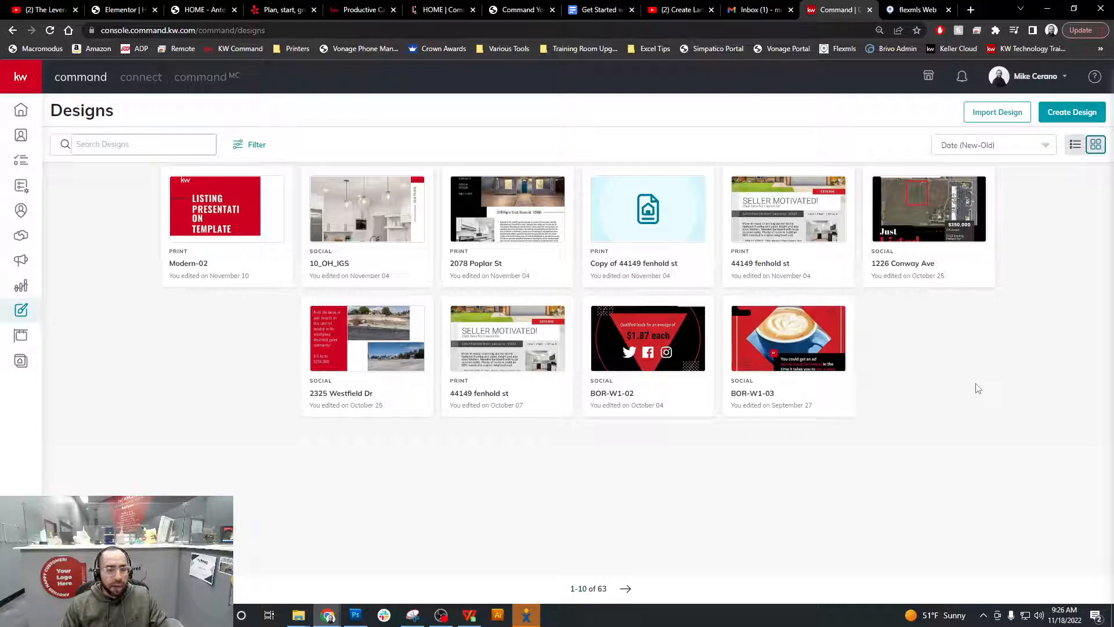
pyautogui.click(1083, 116)
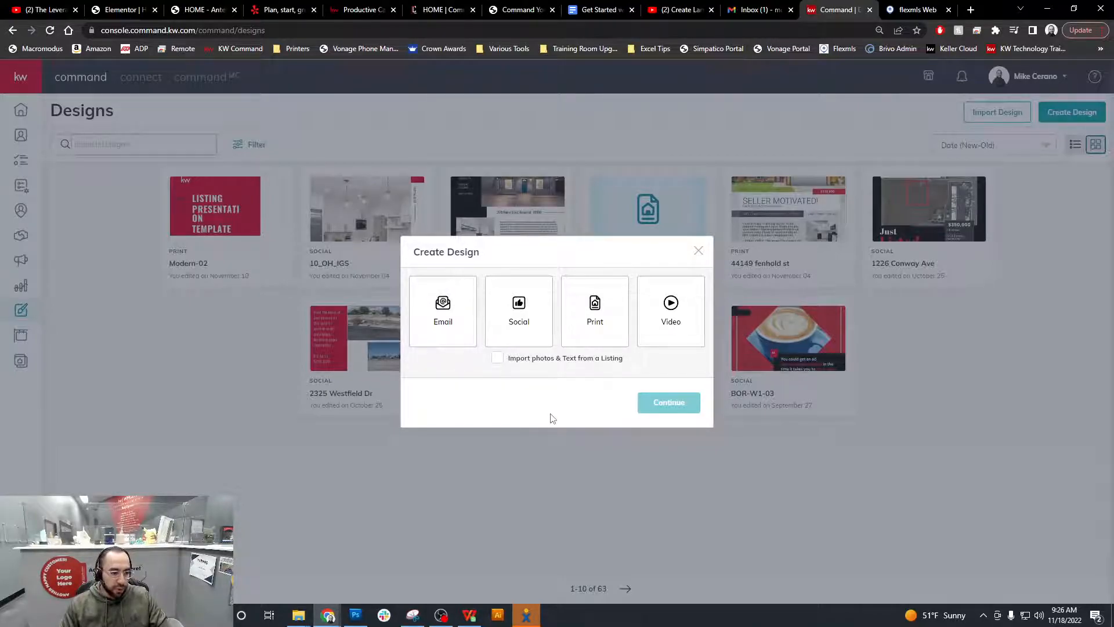
# Choose a Social design with 'Import photos & Text from a Listing' enabled and continue
pyautogui.click(535, 313)
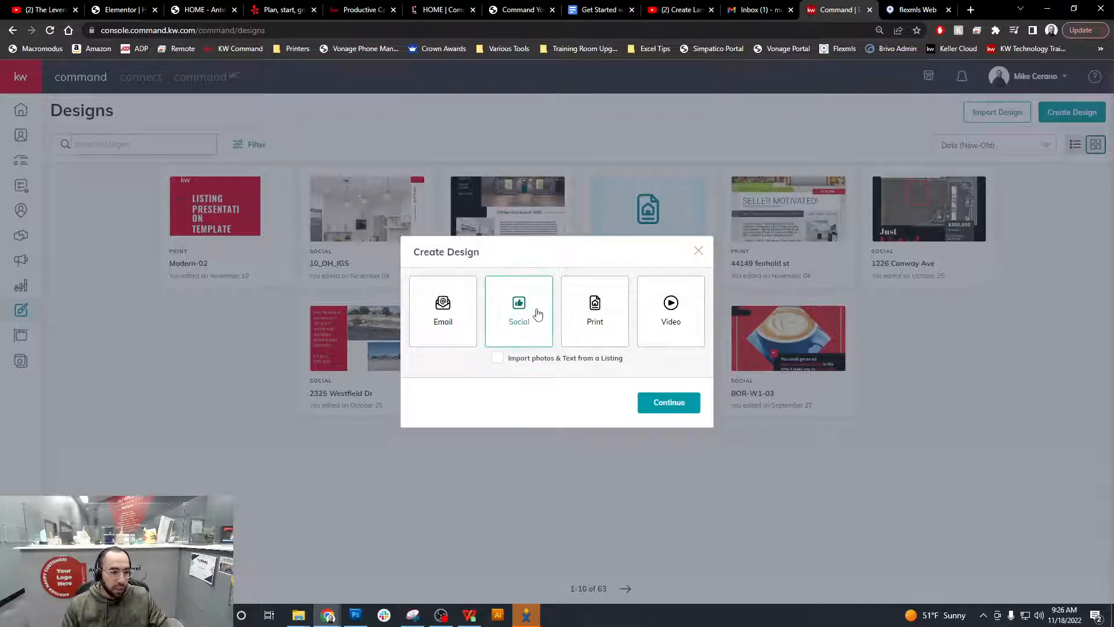
pyautogui.click(498, 359)
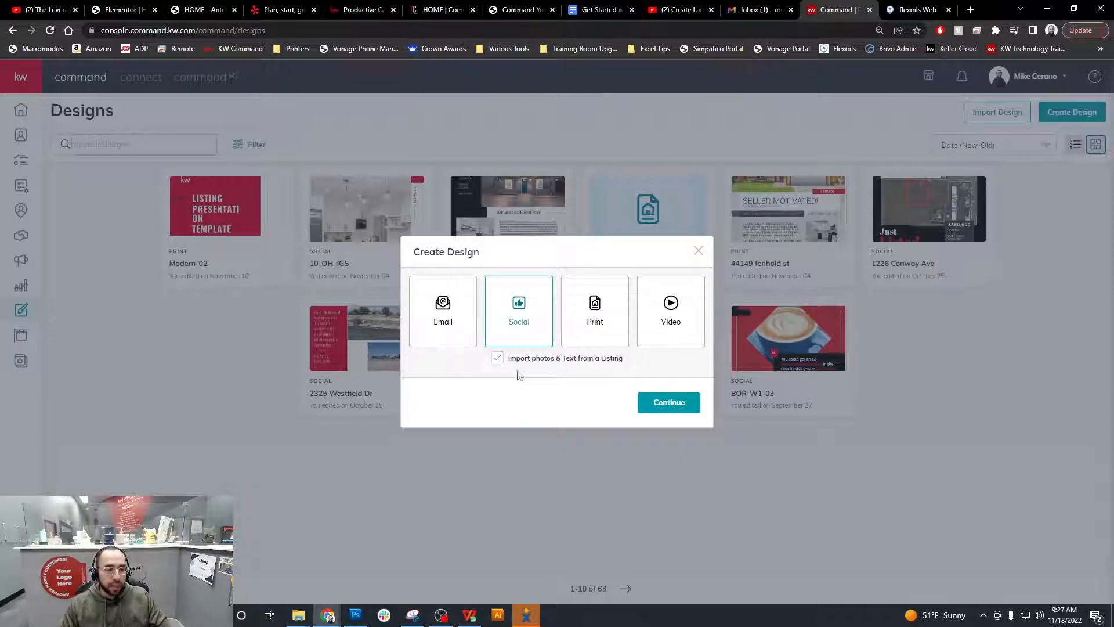
pyautogui.click(669, 403)
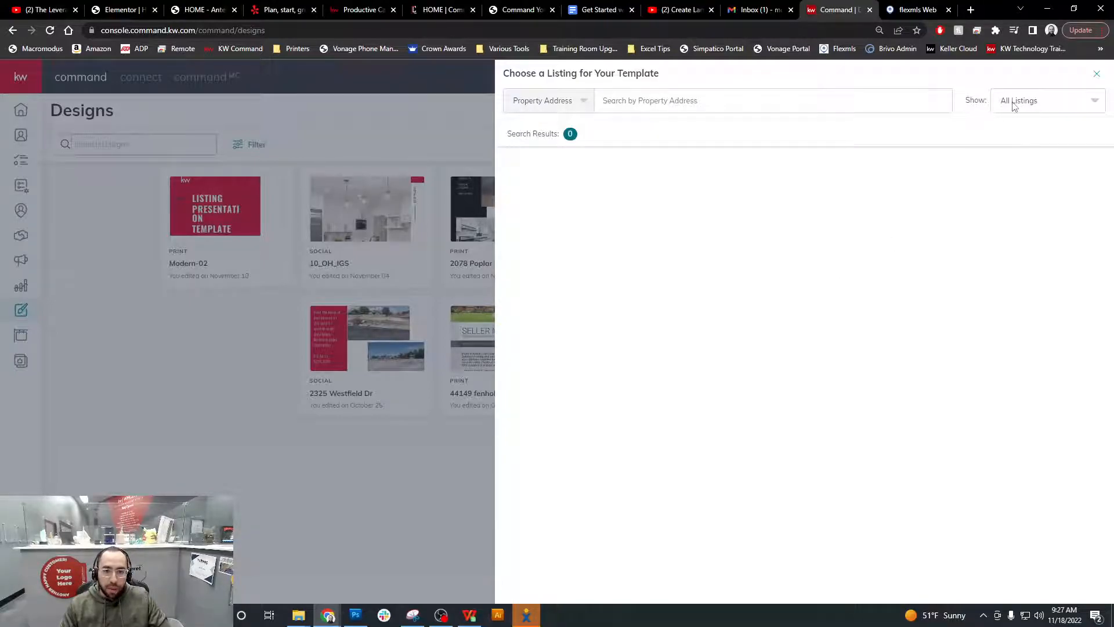
# Switch the listing filter from Only My Listings back to All Listings
pyautogui.click(1063, 111)
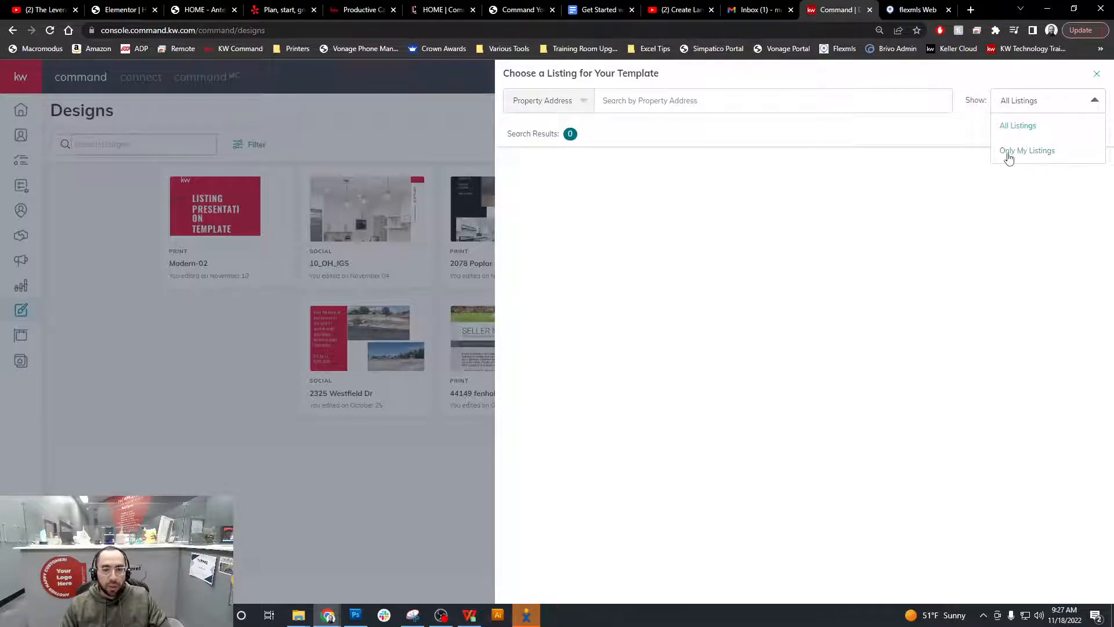
pyautogui.click(1040, 154)
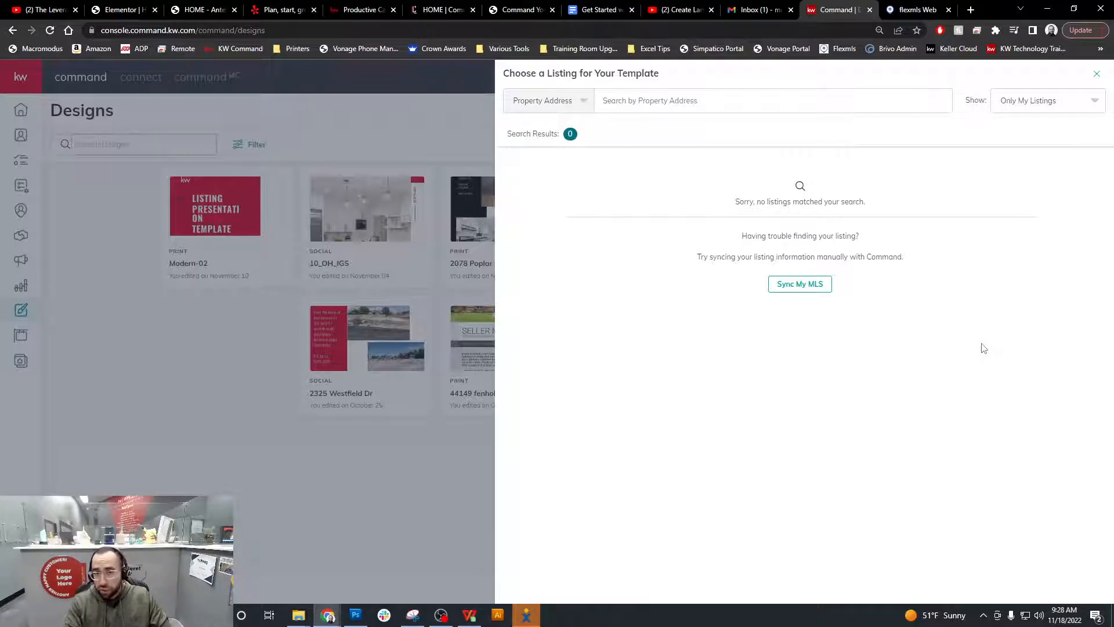
pyautogui.click(1080, 111)
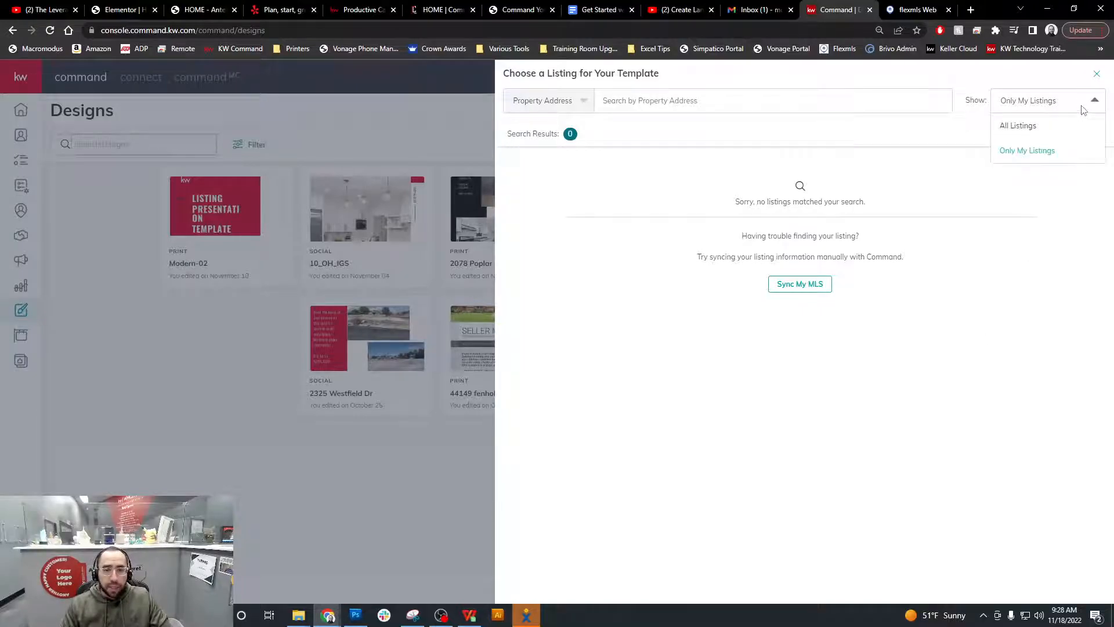
pyautogui.click(1026, 131)
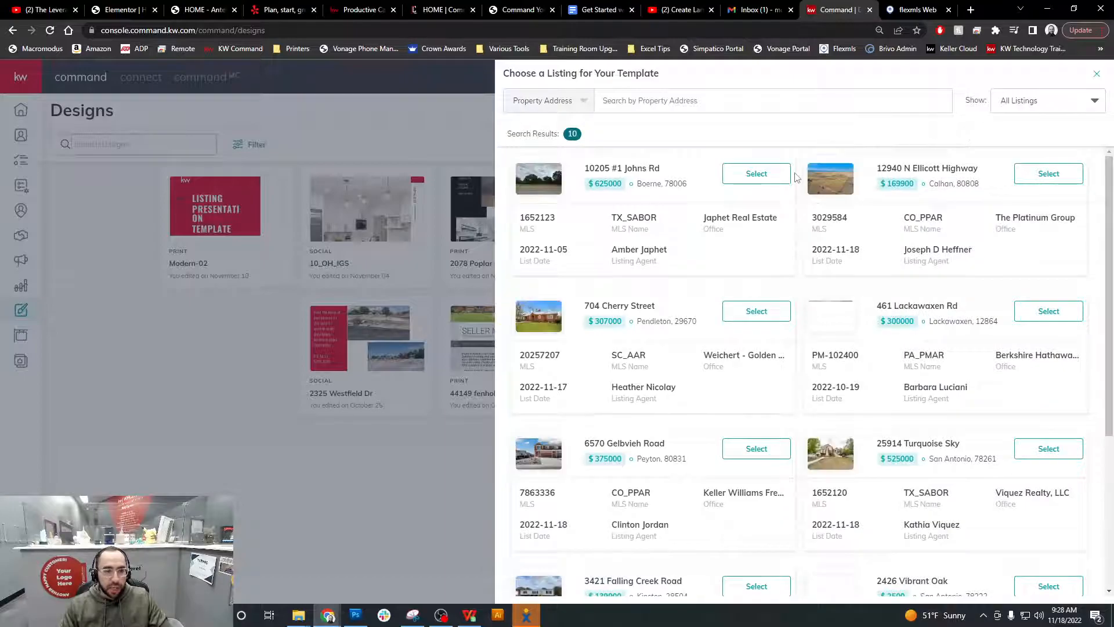
pyautogui.click(745, 100)
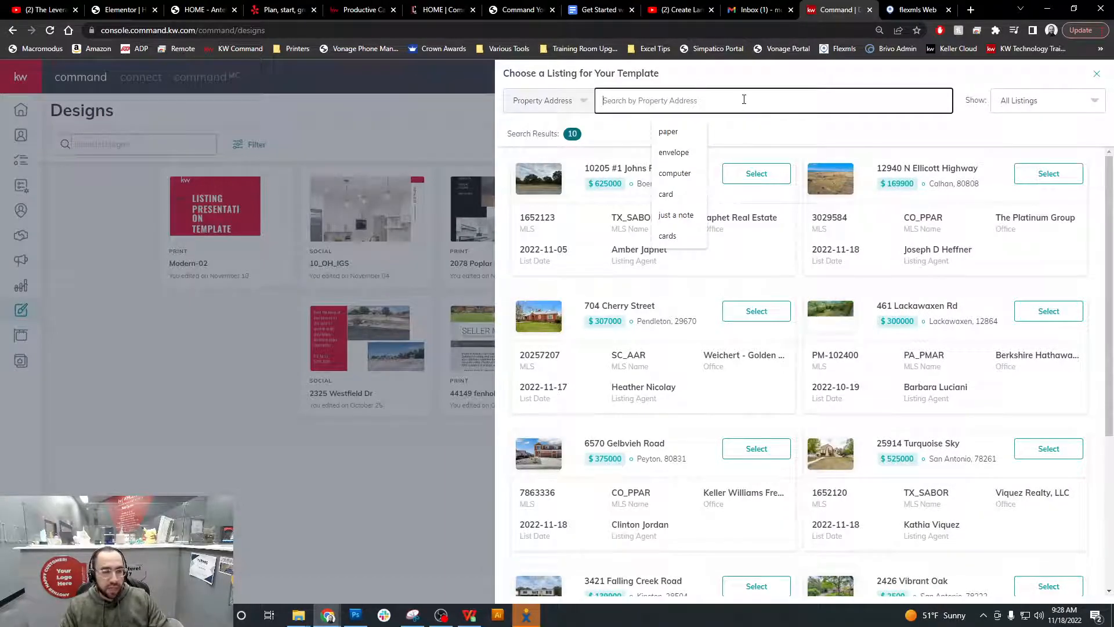
pyautogui.click(892, 87)
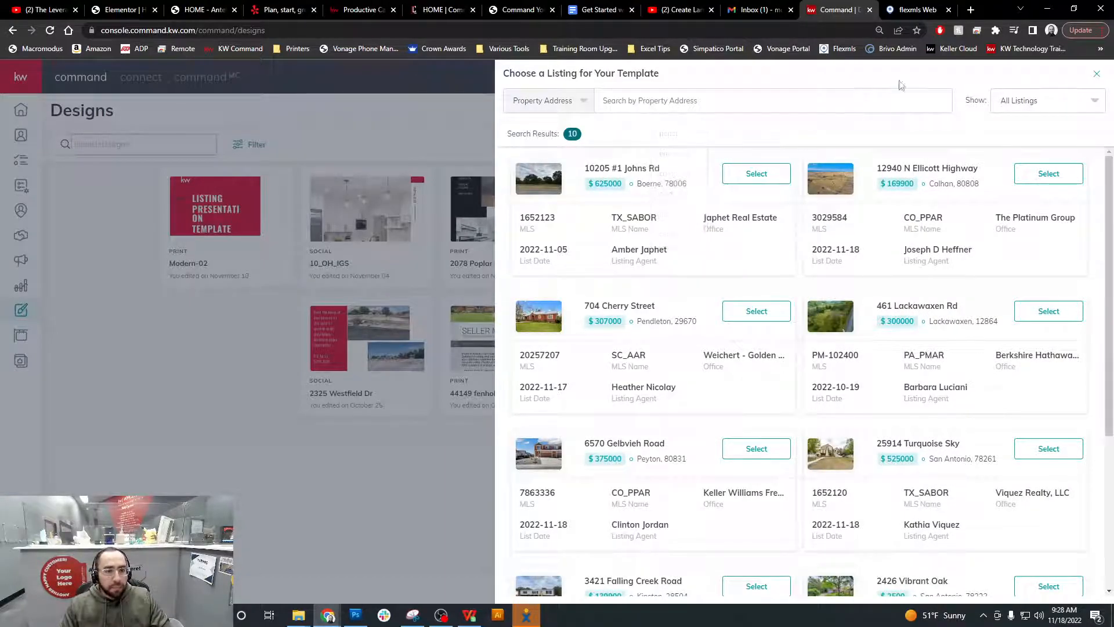
pyautogui.click(914, 8)
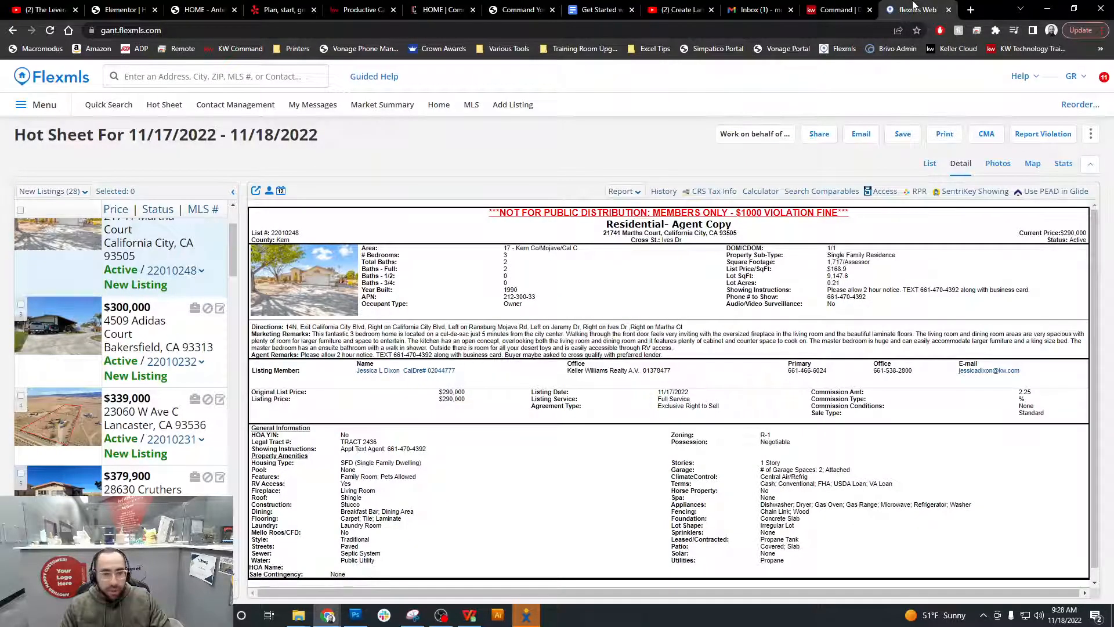
pyautogui.moveTo(604, 232); pyautogui.dragTo(660, 233)
pyautogui.rightClick(654, 236)
pyautogui.click(673, 244)
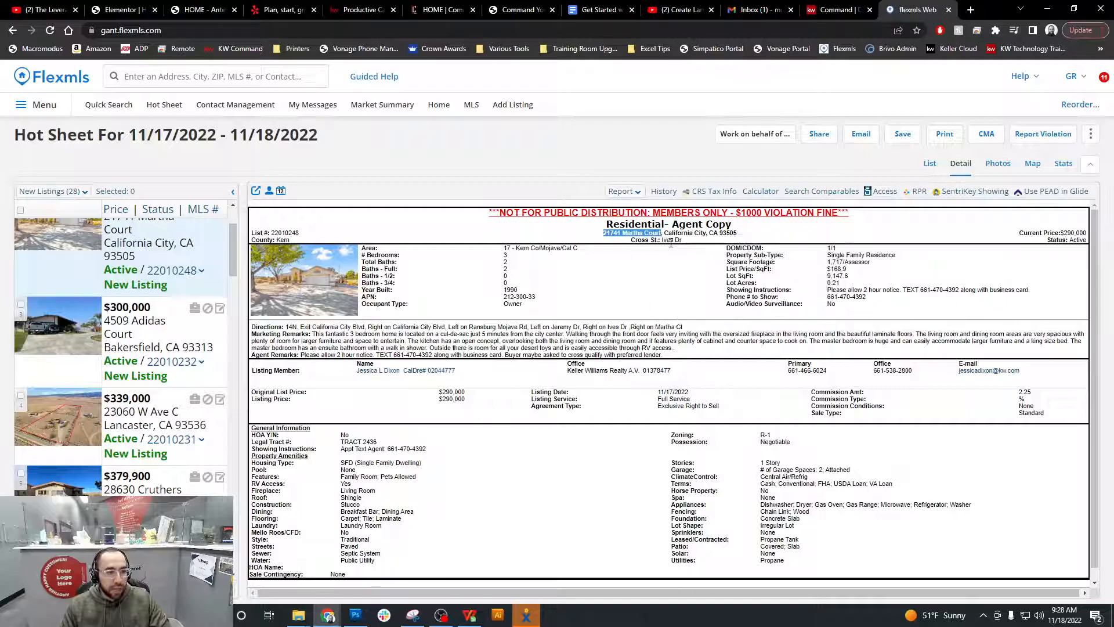
pyautogui.click(836, 9)
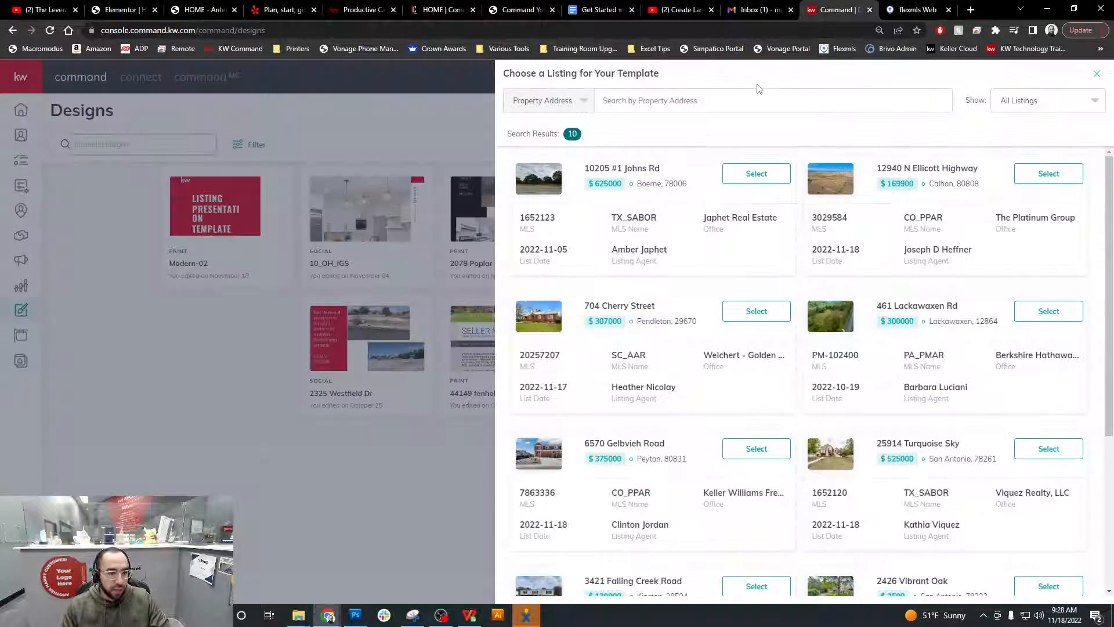
pyautogui.click(741, 100)
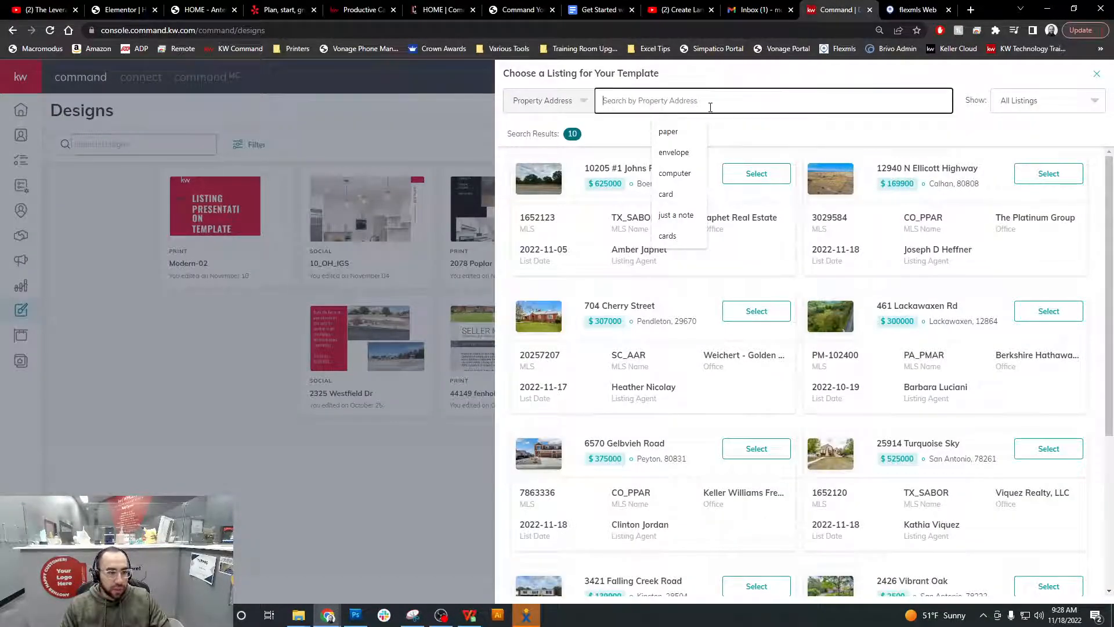
pyautogui.hotkey('ctrl', 'v')
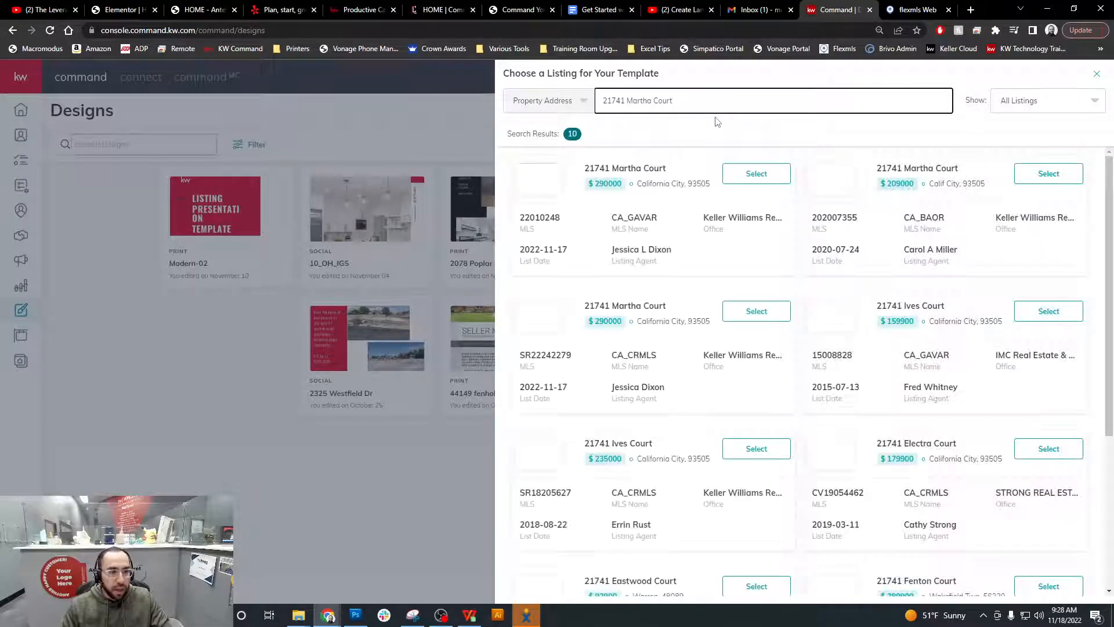
pyautogui.click(713, 129)
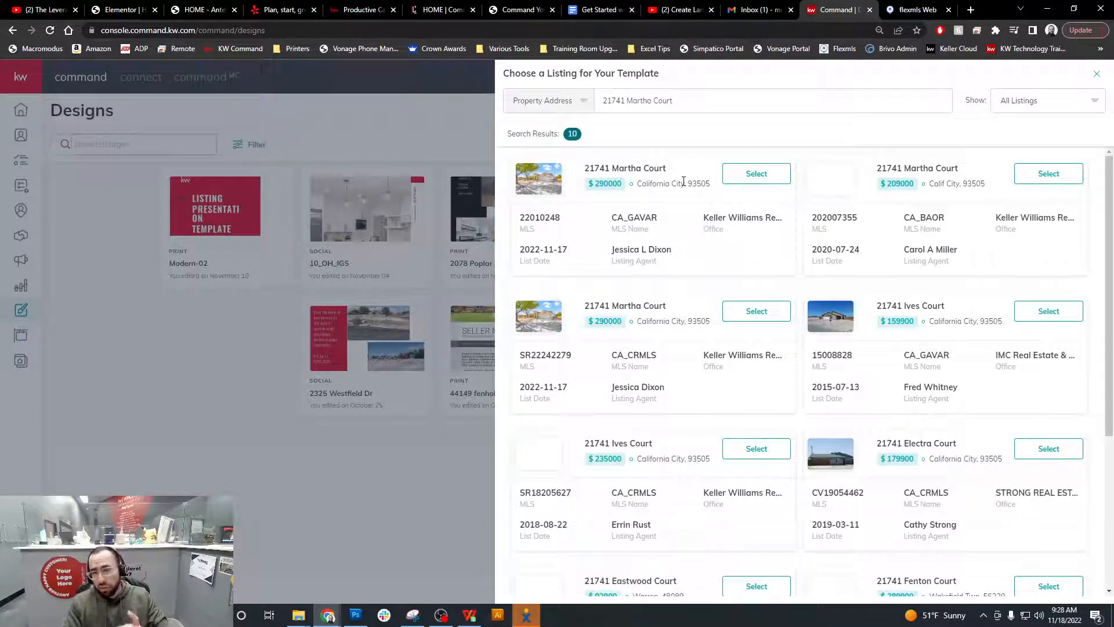
pyautogui.click(549, 101)
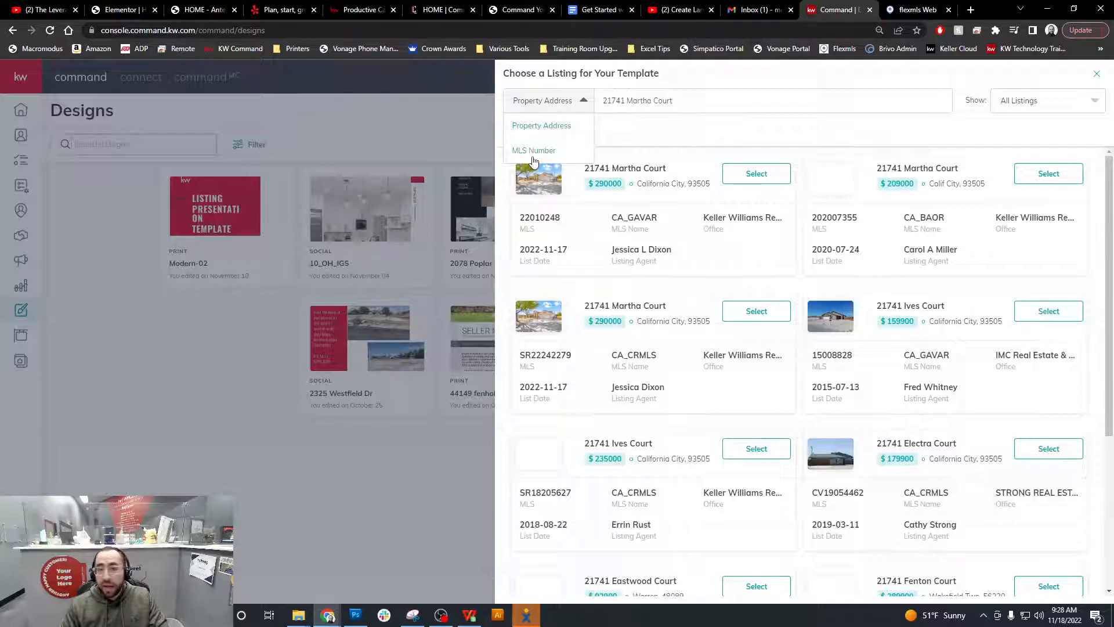
pyautogui.click(561, 110)
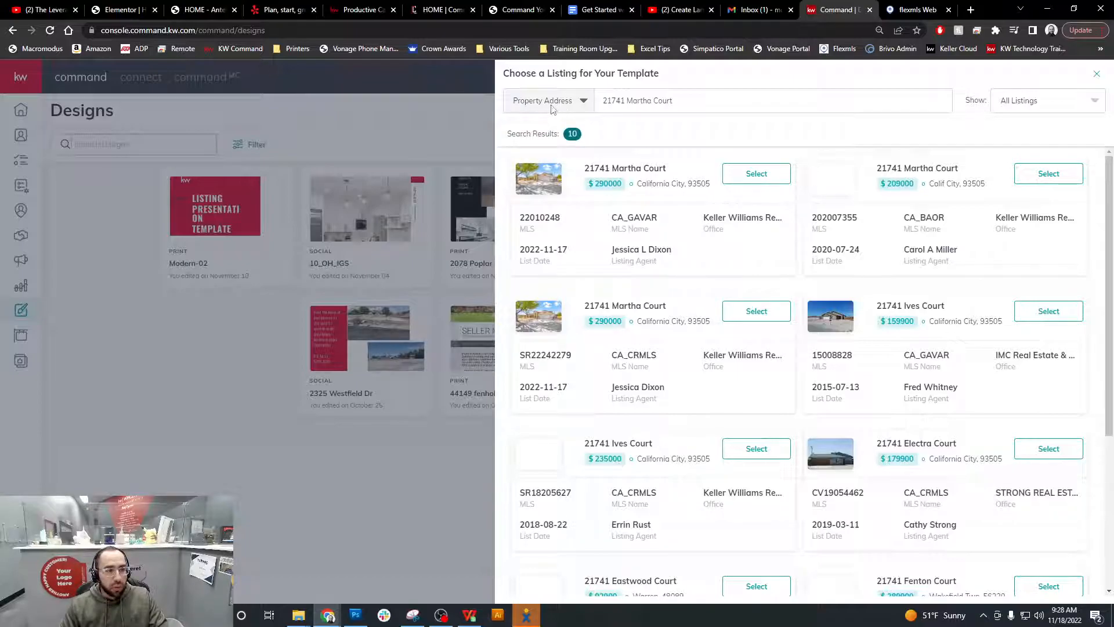
pyautogui.click(553, 111)
pyautogui.click(549, 147)
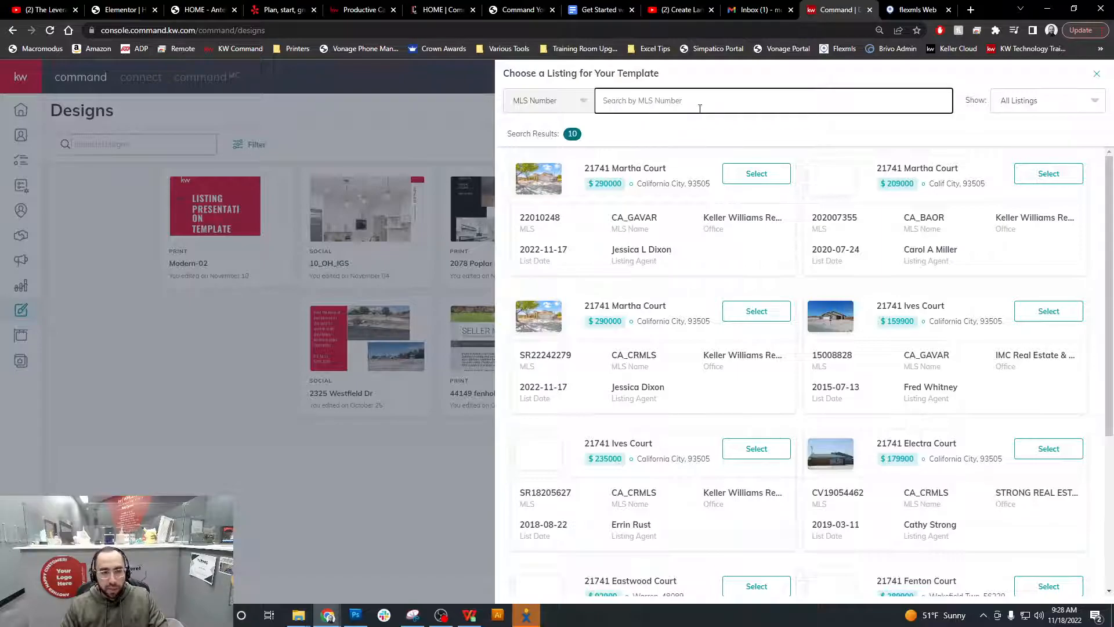
pyautogui.click(660, 219)
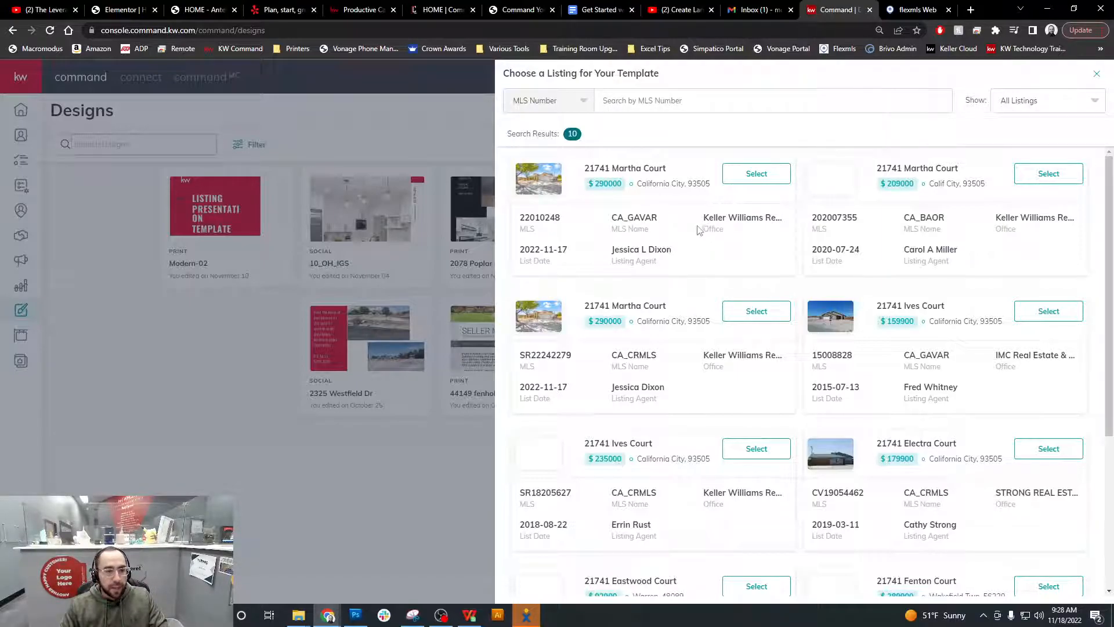
pyautogui.click(757, 174)
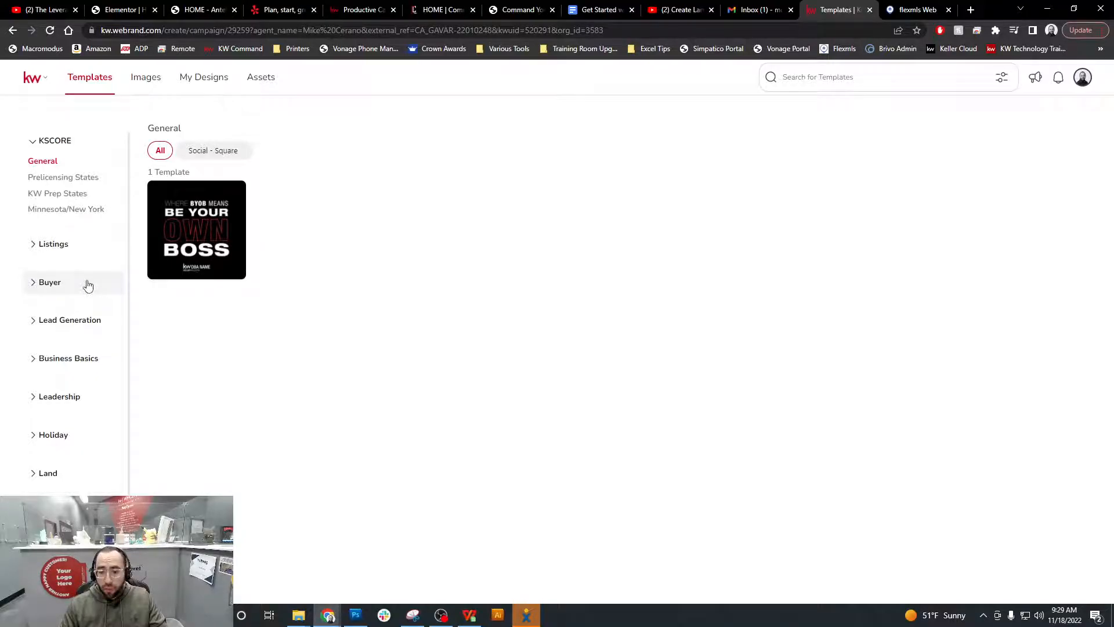
# Browse Listings > Just Listed through Wide, Stories and Square filters, then use JustListed_03_IG
pyautogui.click(50, 250)
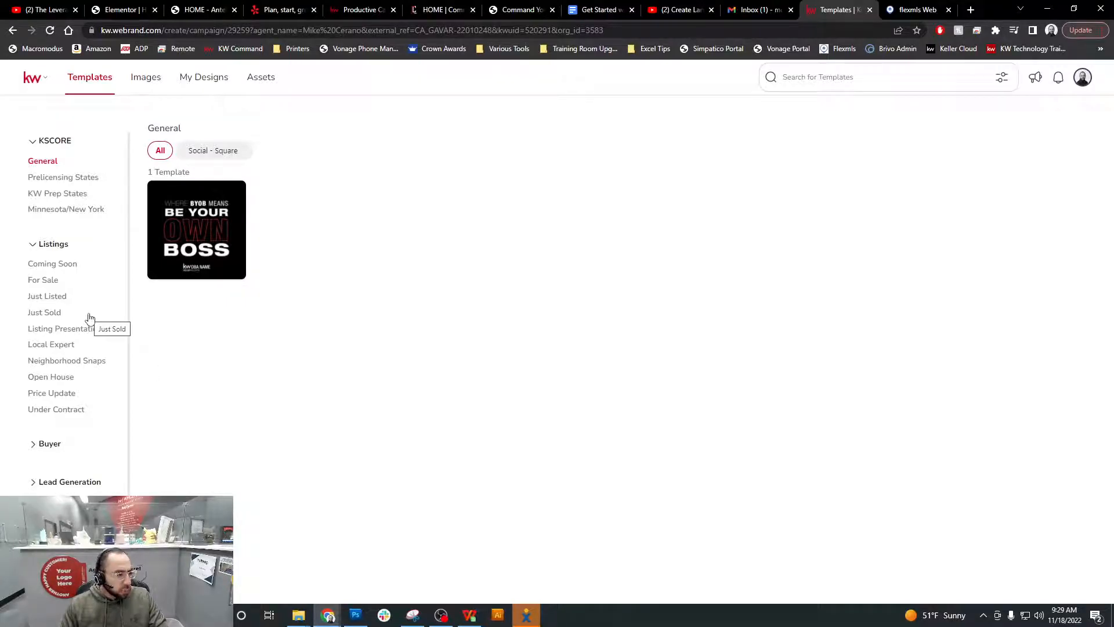
pyautogui.click(52, 297)
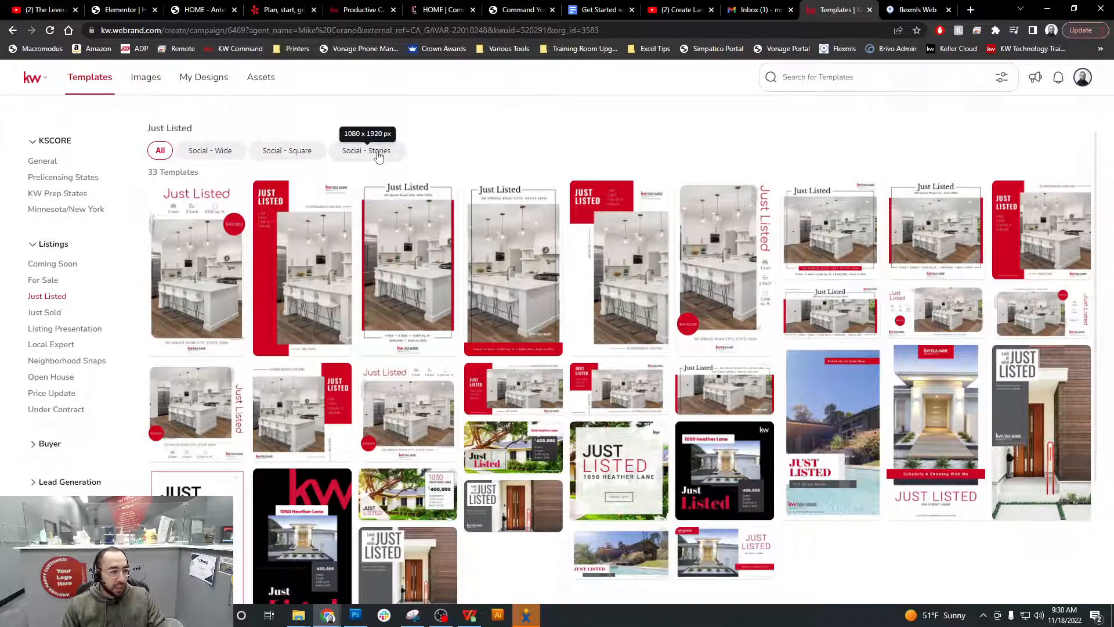
pyautogui.click(223, 155)
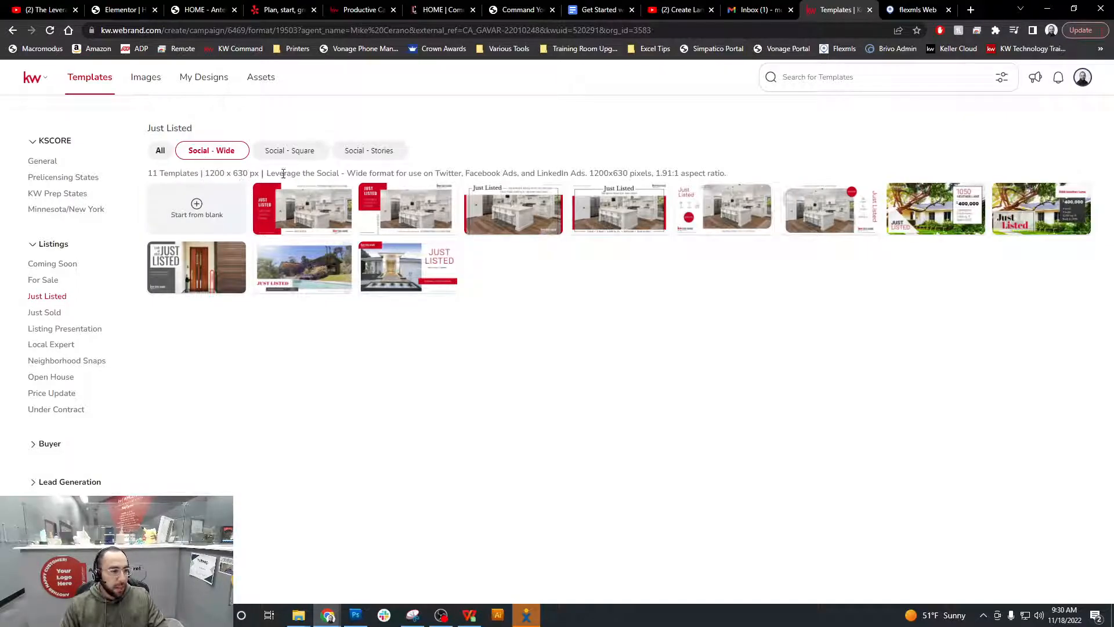
pyautogui.moveTo(269, 173); pyautogui.dragTo(609, 175)
pyautogui.click(609, 176)
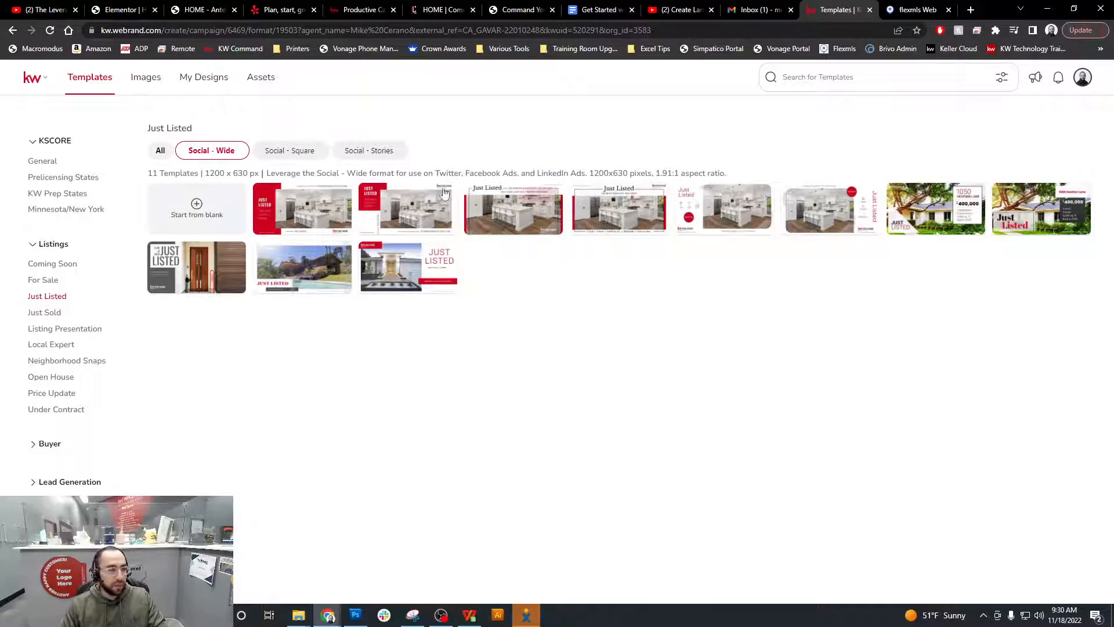
pyautogui.click(371, 151)
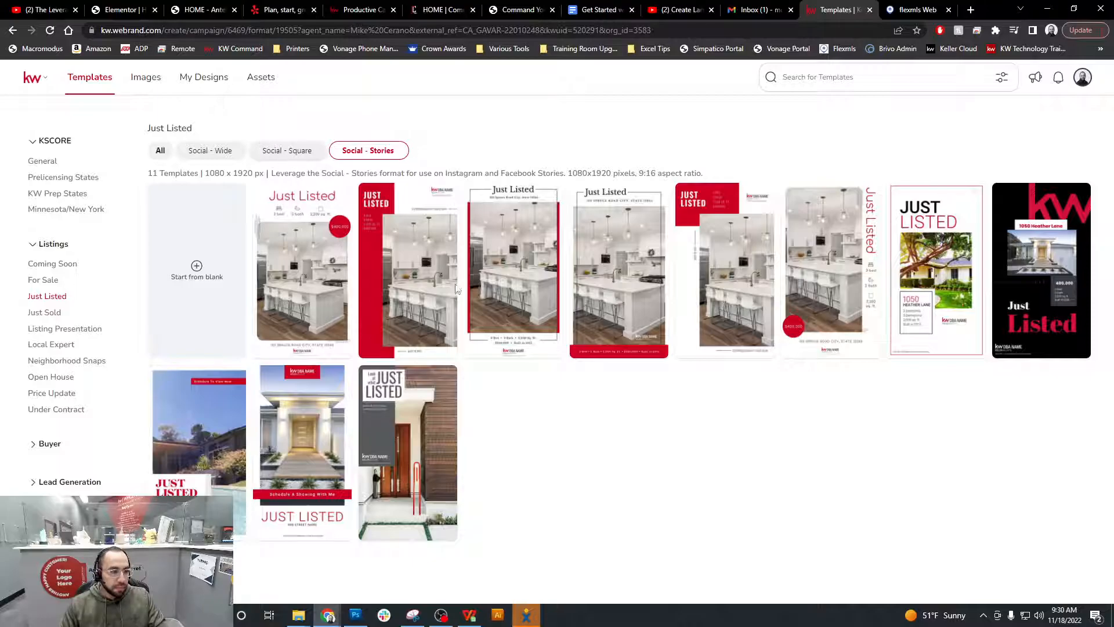
pyautogui.click(293, 151)
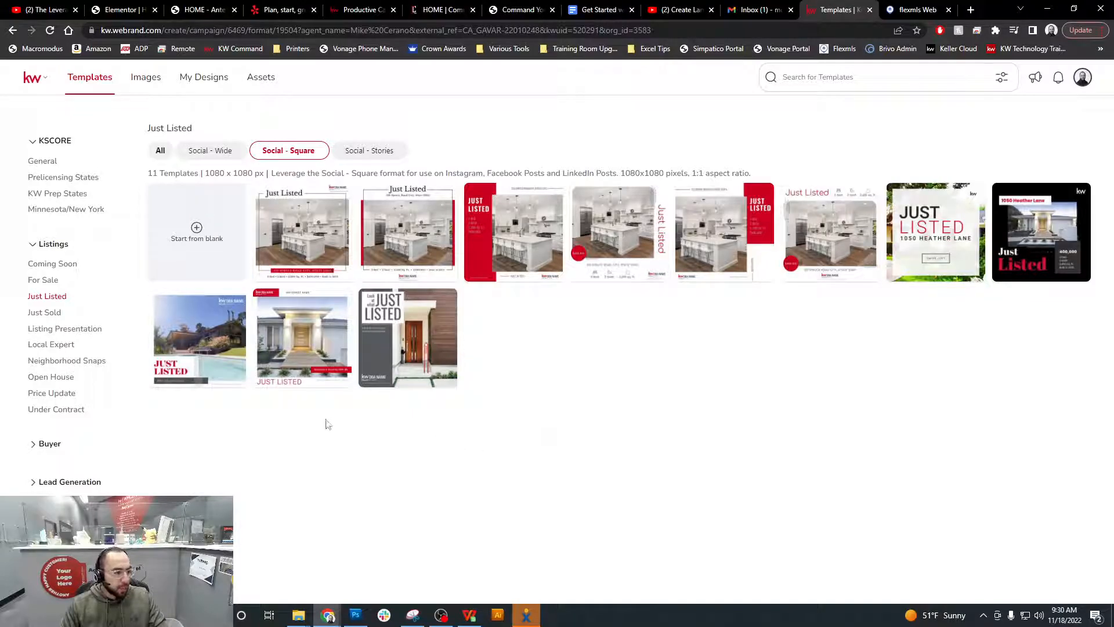
pyautogui.click(227, 311)
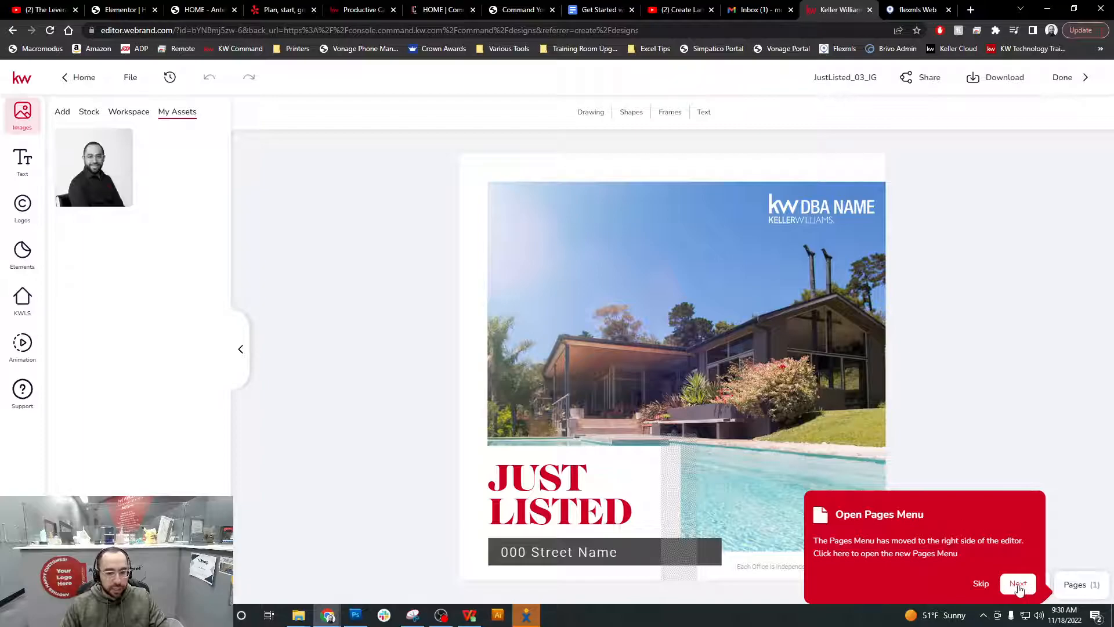
# Skip the Open Pages Menu tip and show the listing's photos in the KWLS panel
pyautogui.click(985, 584)
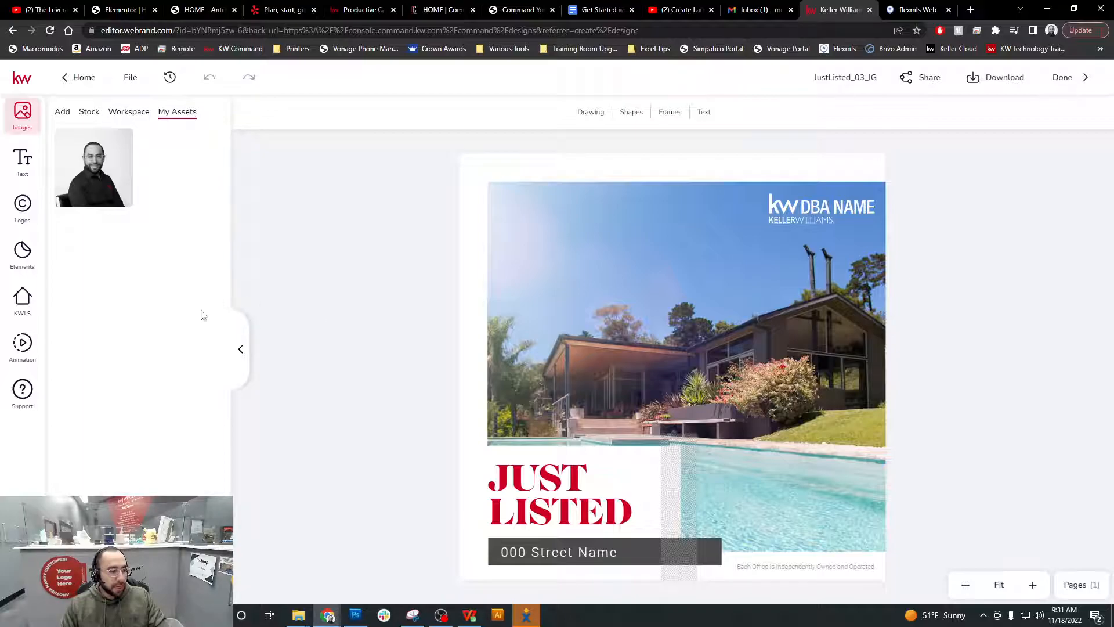
pyautogui.click(26, 312)
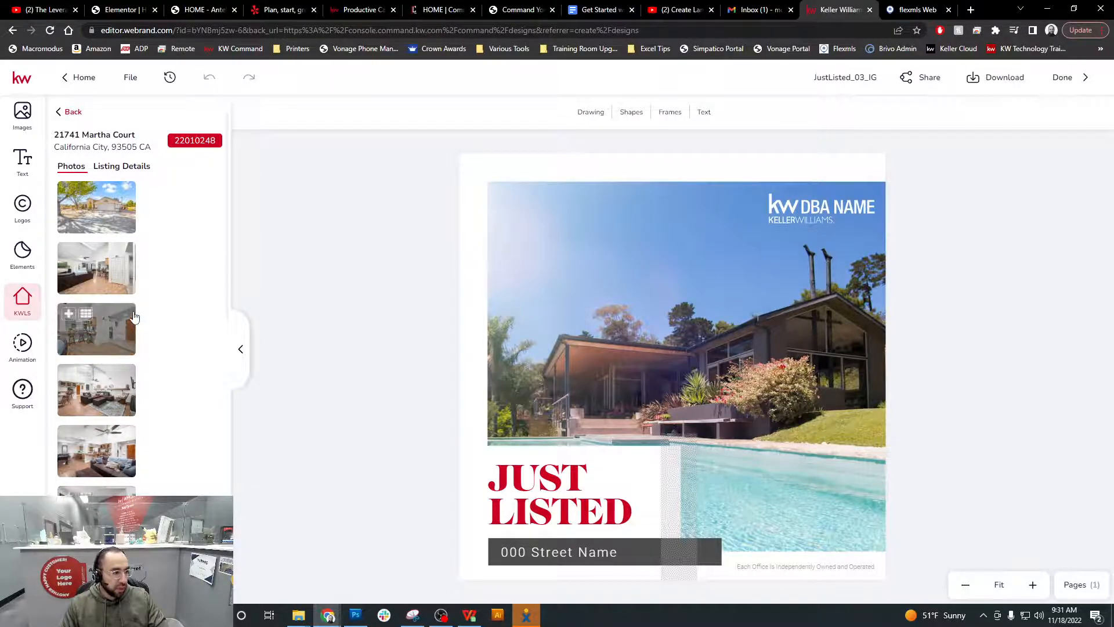
pyautogui.moveTo(112, 208)
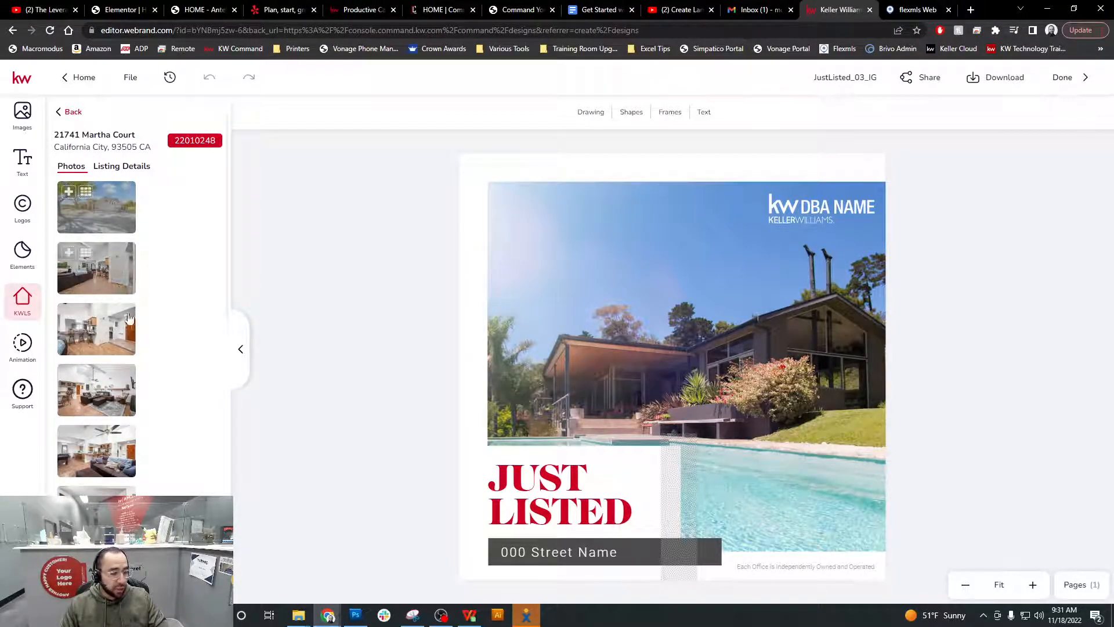
# Drop the listing's front-exterior photo onto the flyer, replacing the pool-house image
pyautogui.moveTo(102, 229)
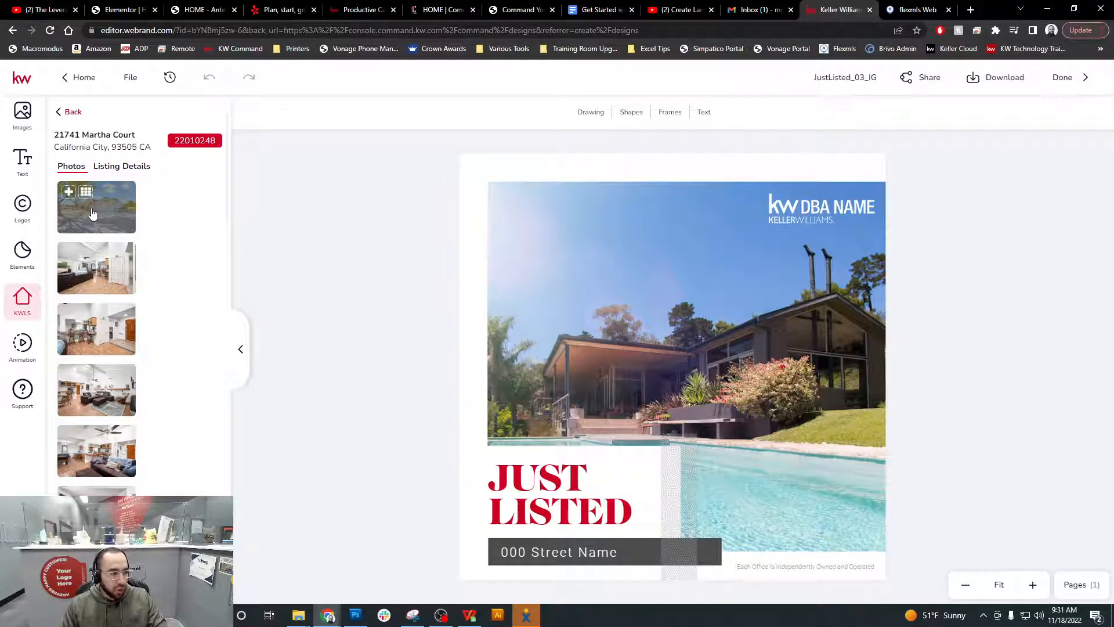
pyautogui.moveTo(98, 222); pyautogui.dragTo(548, 328)
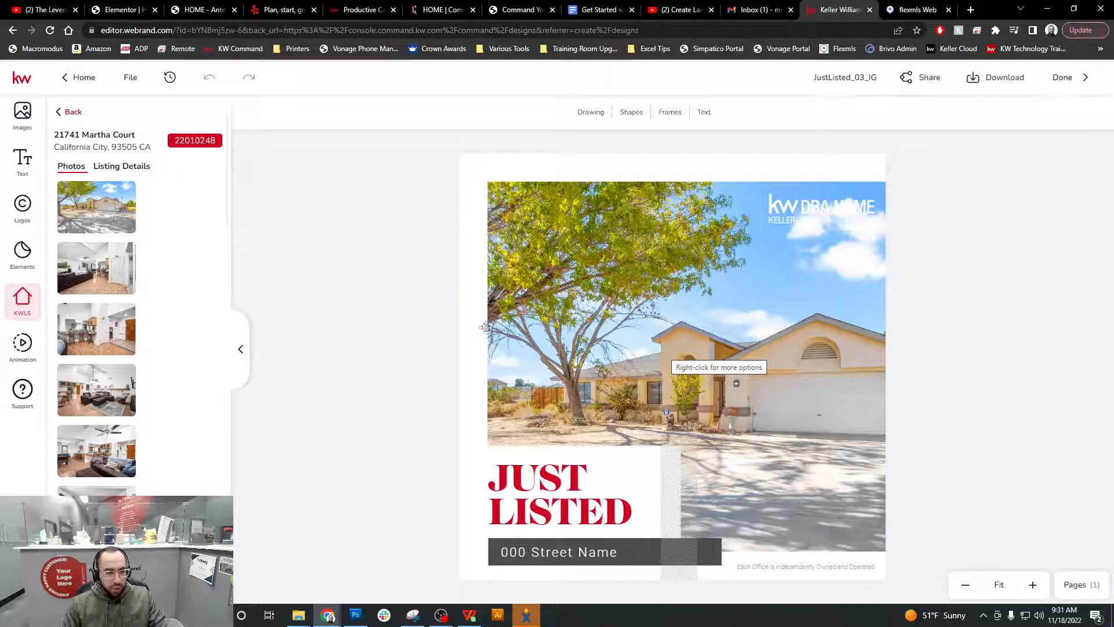
pyautogui.click(95, 214)
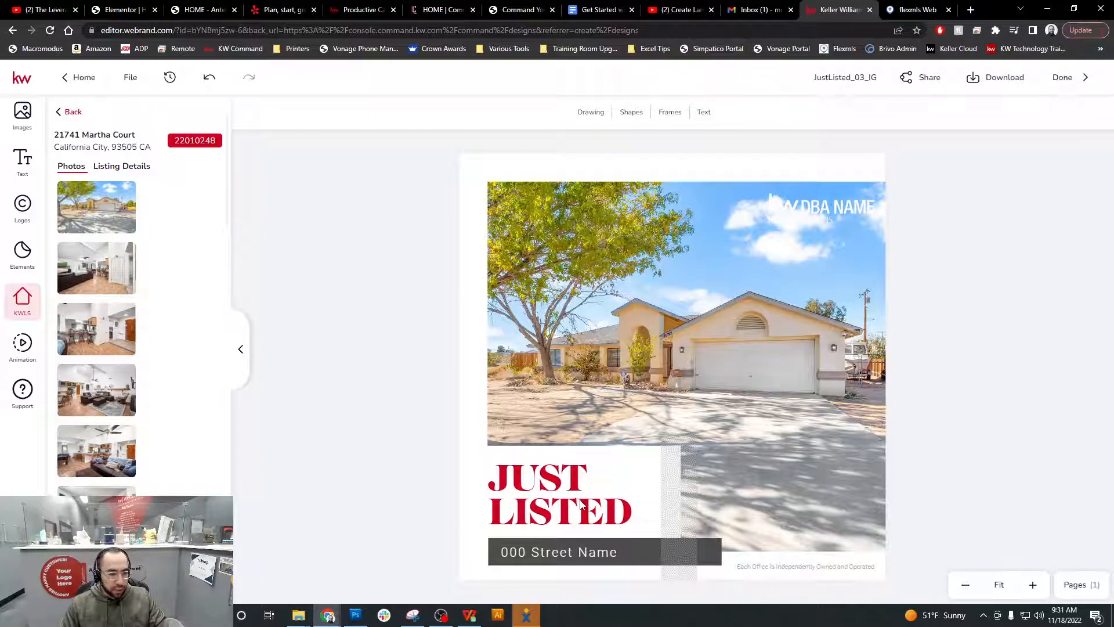
pyautogui.click(551, 552)
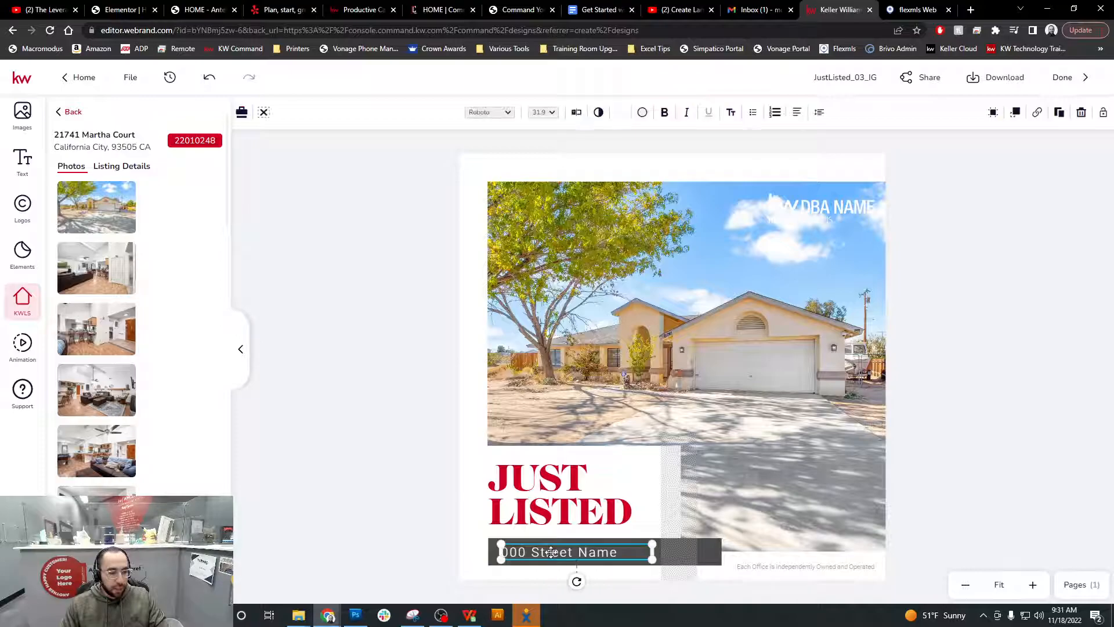
pyautogui.doubleClick(551, 552)
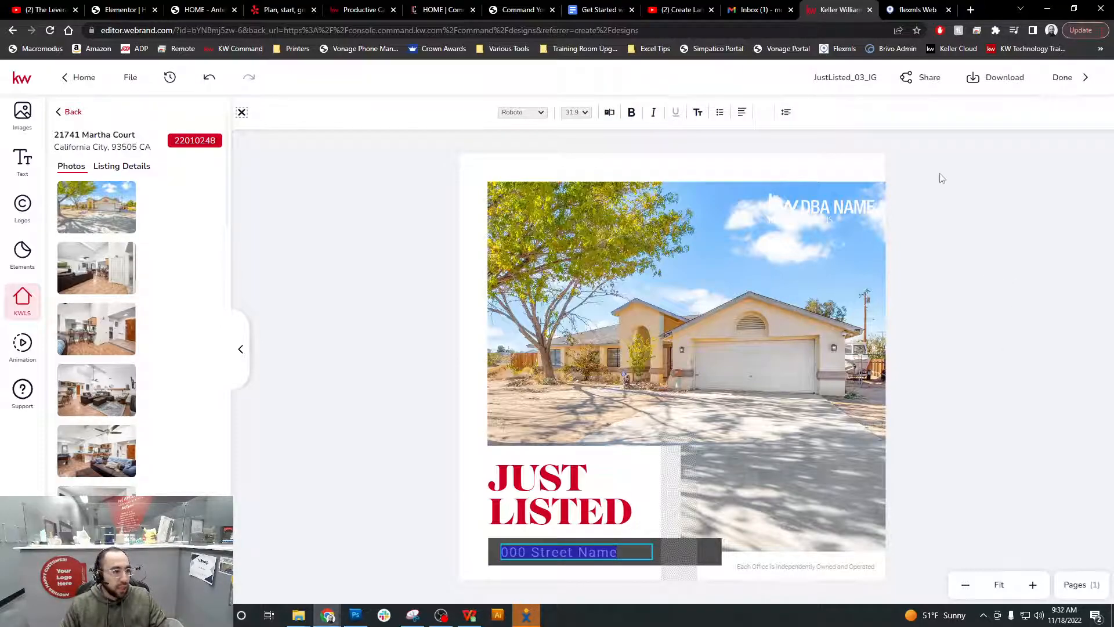
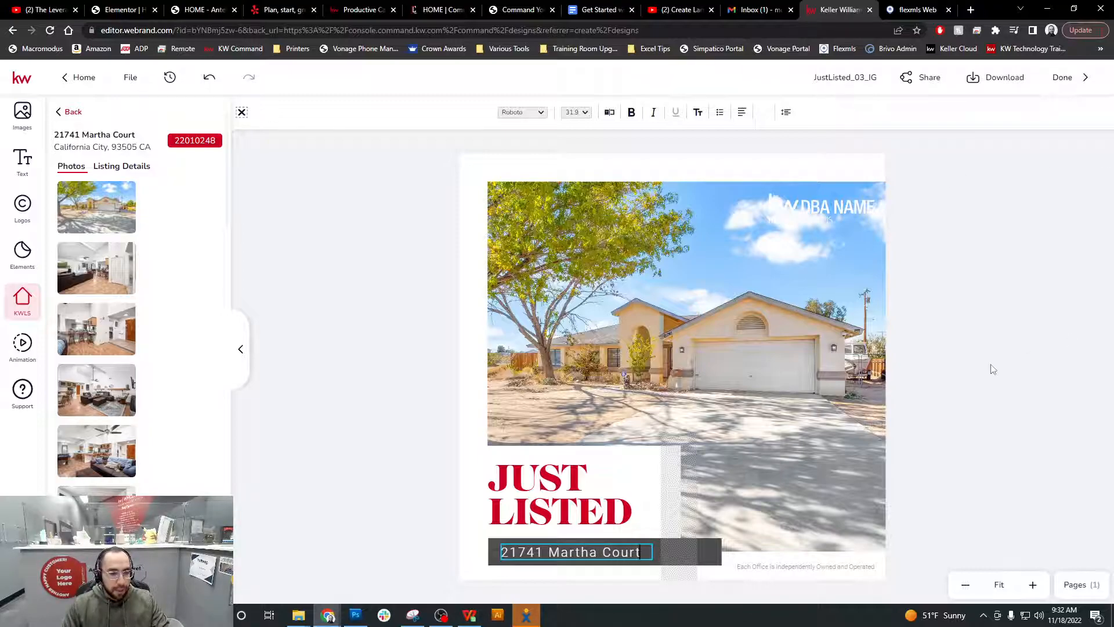
pyautogui.press('Escape')
pyautogui.click(997, 424)
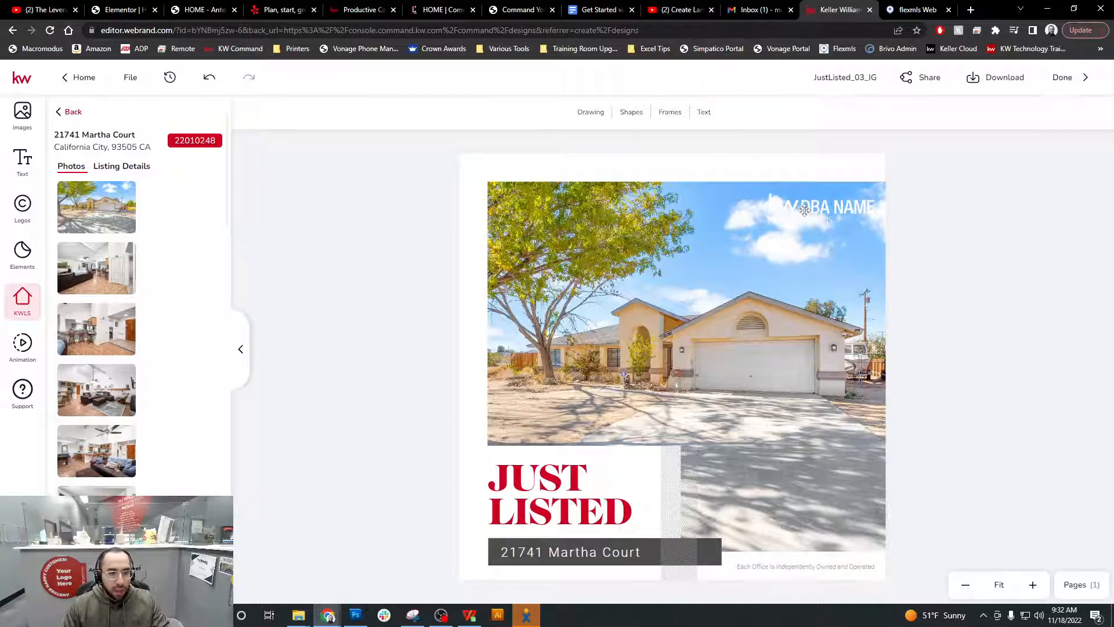
# Add the Antelope Valley logo from My Assets and move it up above the house
pyautogui.click(840, 209)
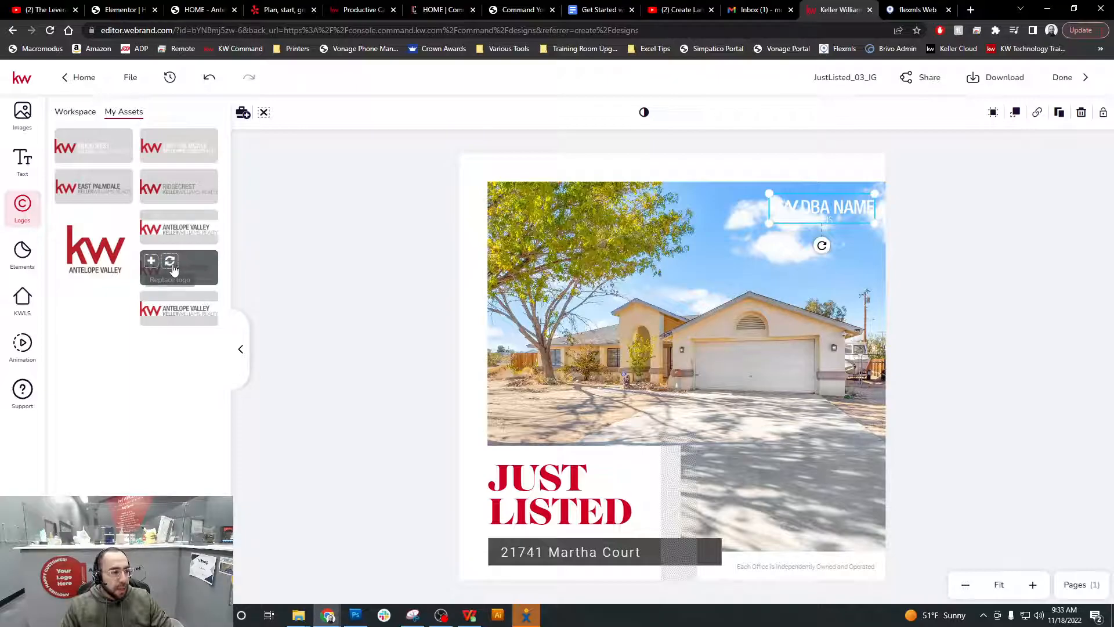
pyautogui.moveTo(190, 273)
pyautogui.mouseDown()
pyautogui.moveTo(270, 276)
pyautogui.moveTo(204, 276)
pyautogui.mouseUp()
pyautogui.click(203, 276)
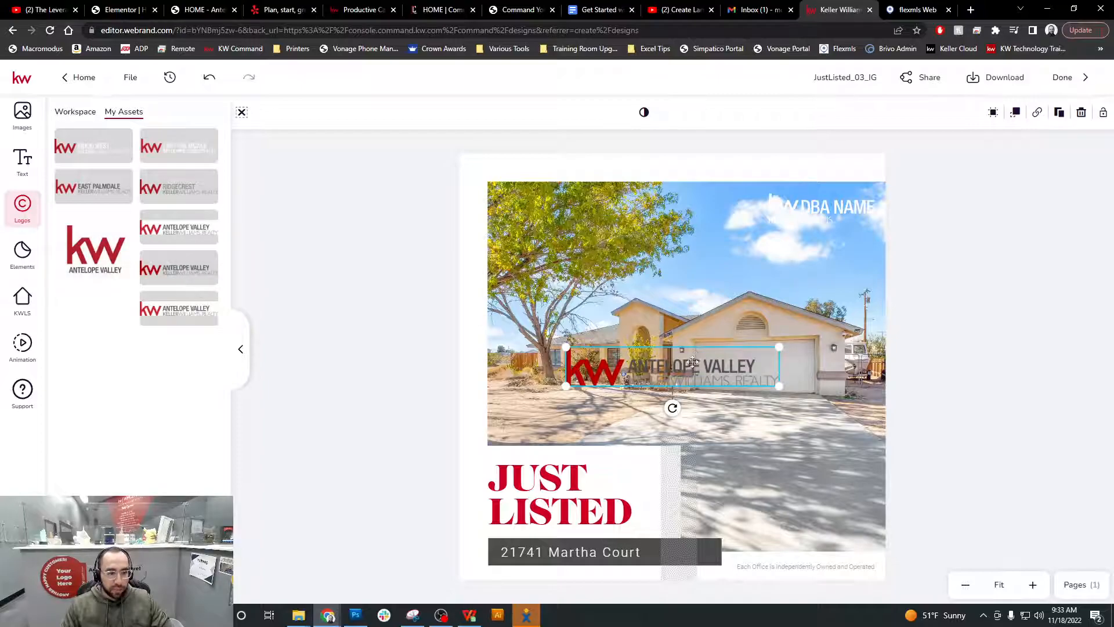
pyautogui.moveTo(695, 359); pyautogui.dragTo(759, 270)
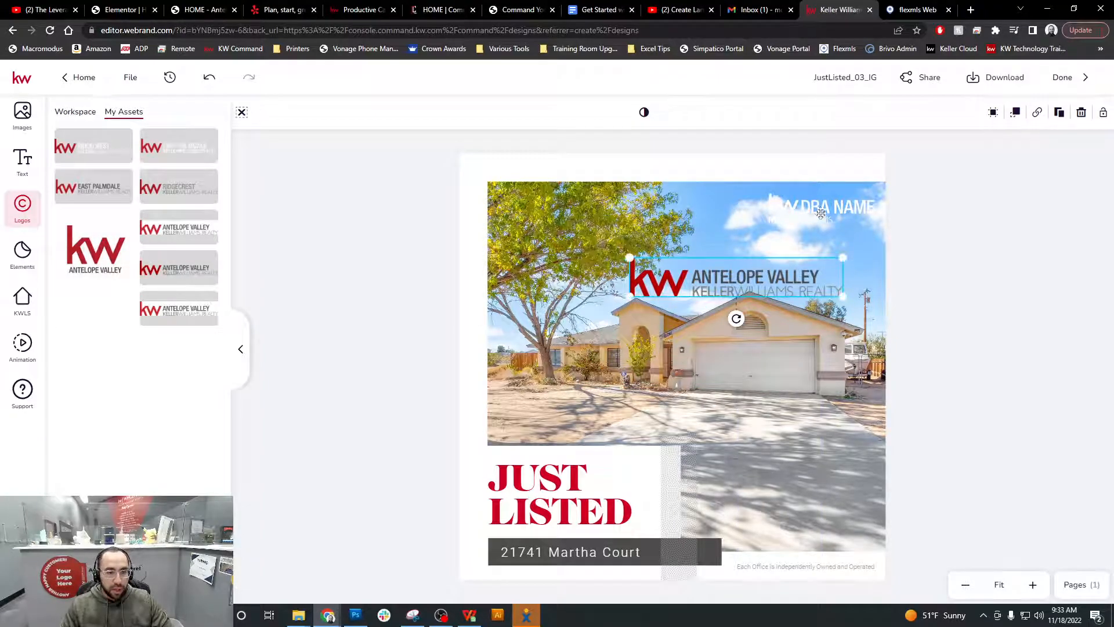
# Delete the KW DBA NAME placeholder and shrink the logo into the top-right corner
pyautogui.click(841, 206)
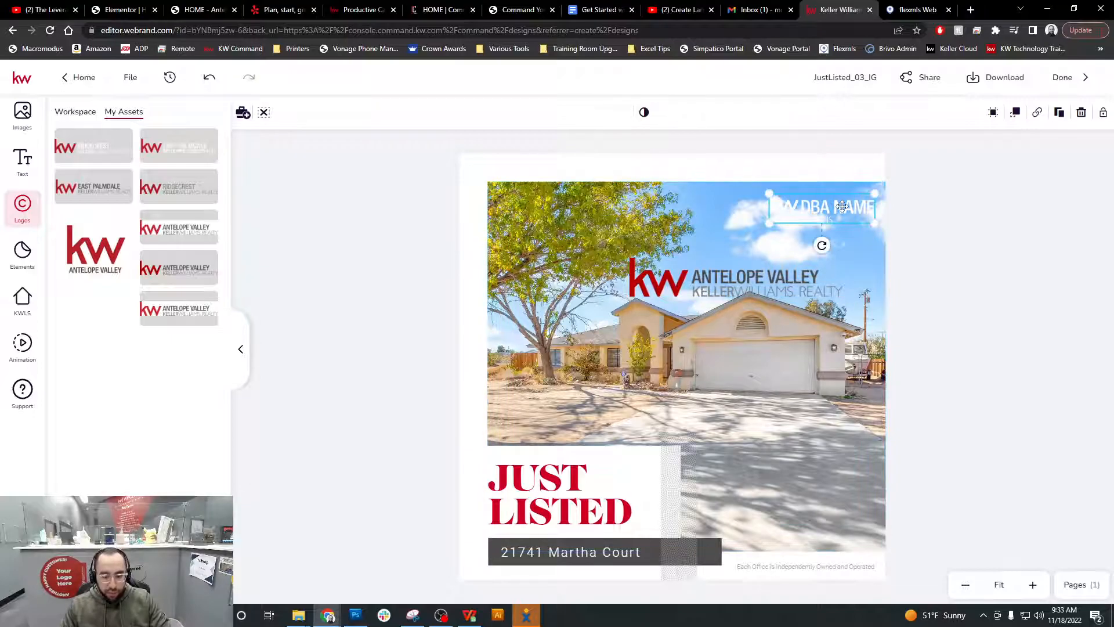
pyautogui.press('Delete')
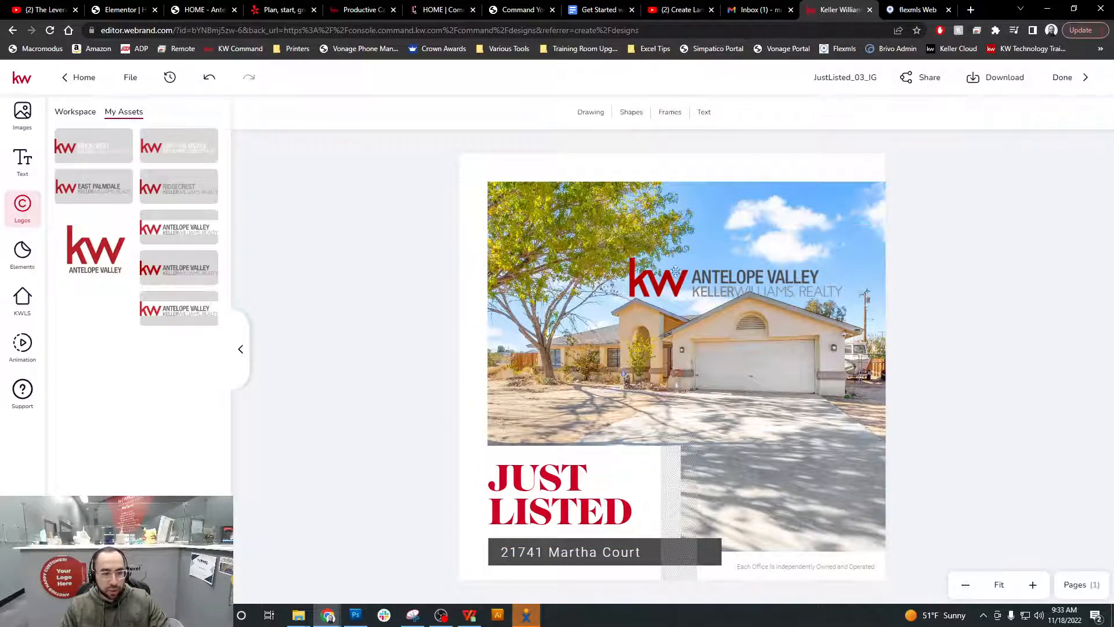
pyautogui.click(666, 281)
pyautogui.moveTo(630, 257)
pyautogui.mouseDown()
pyautogui.moveTo(713, 289)
pyautogui.moveTo(773, 211)
pyautogui.mouseUp()
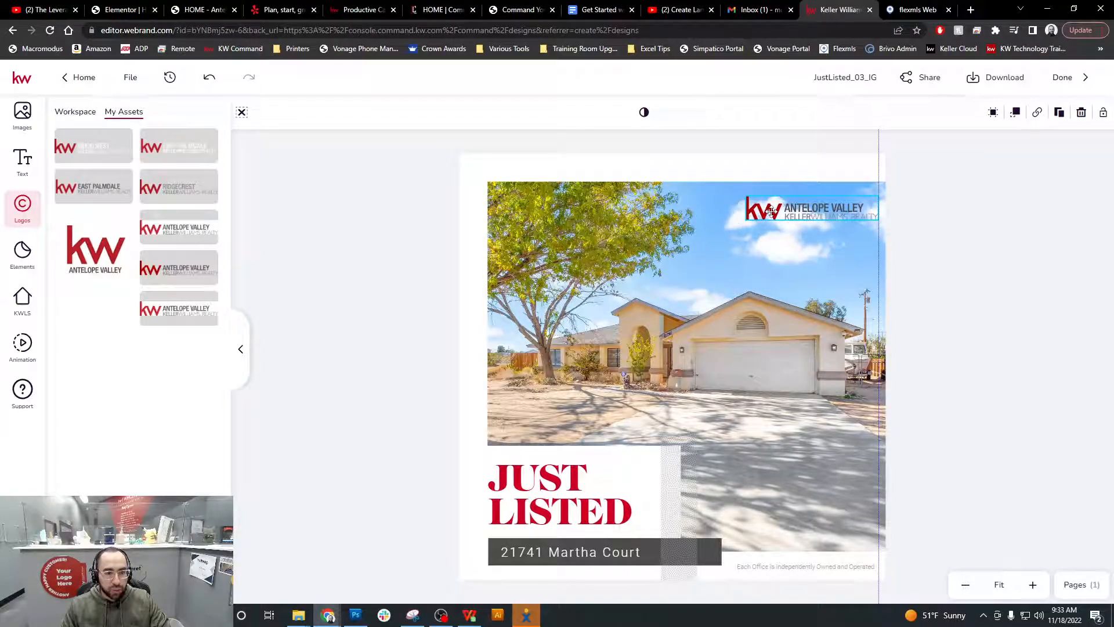
pyautogui.click(949, 282)
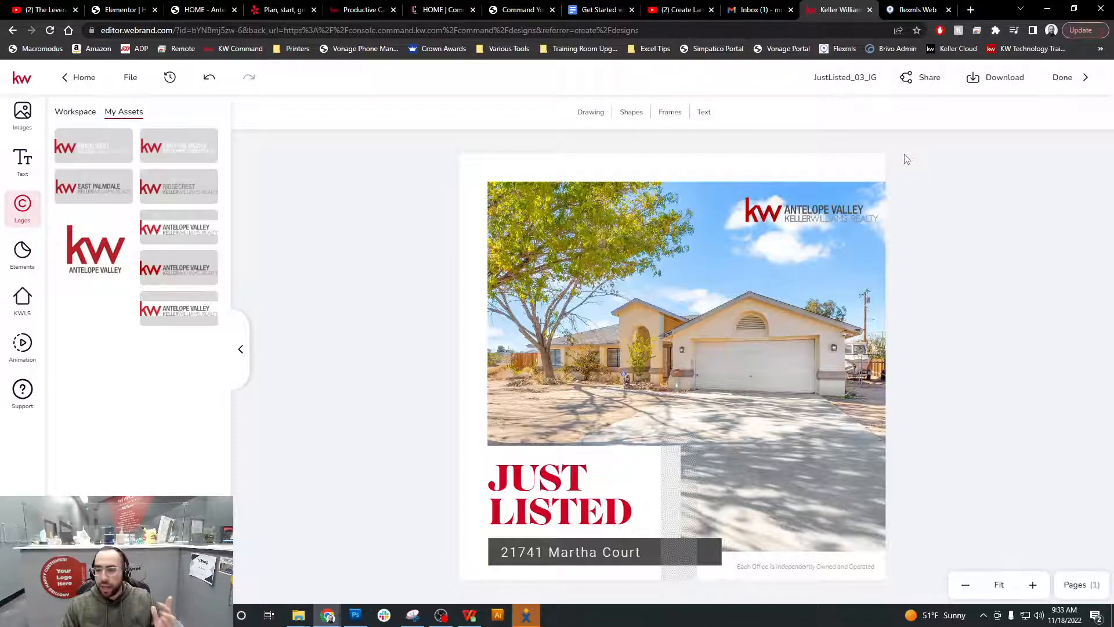
pyautogui.click(848, 79)
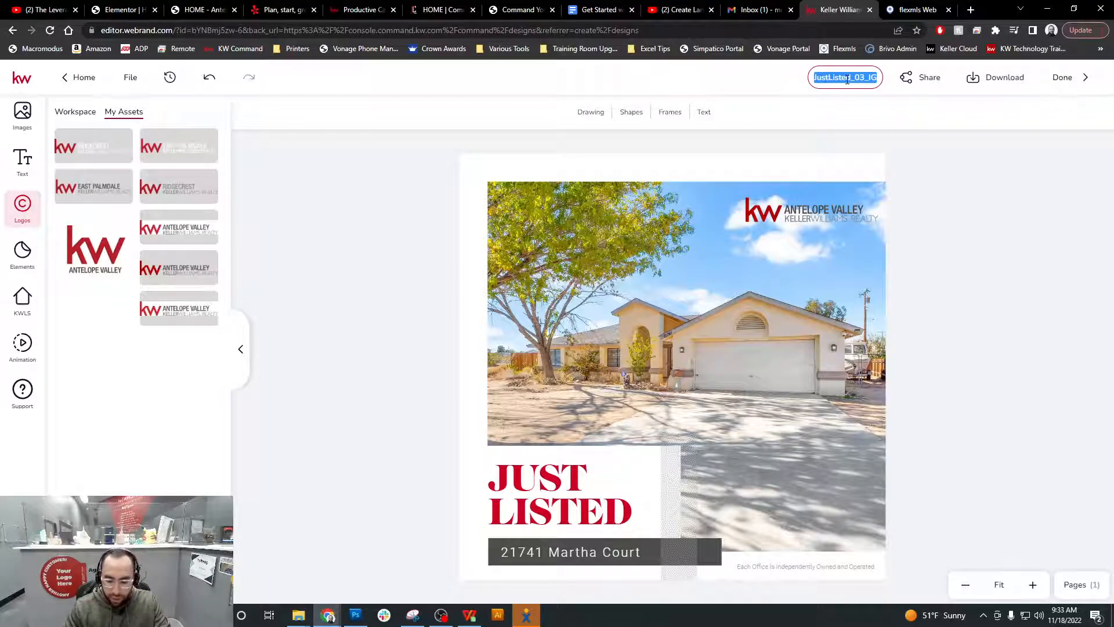
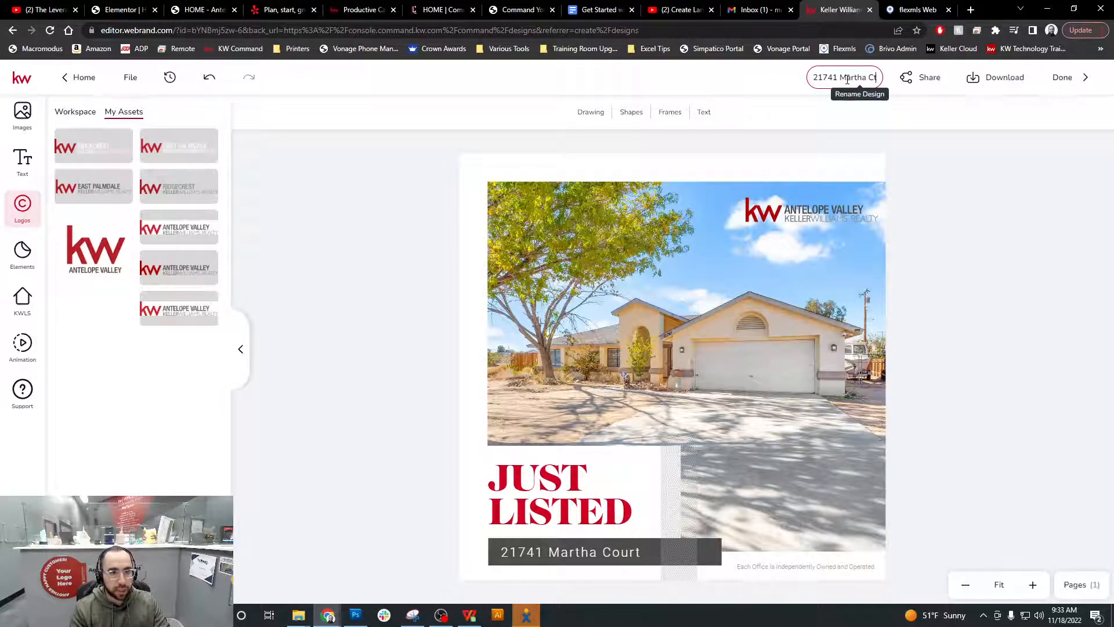
pyautogui.write(' - ')
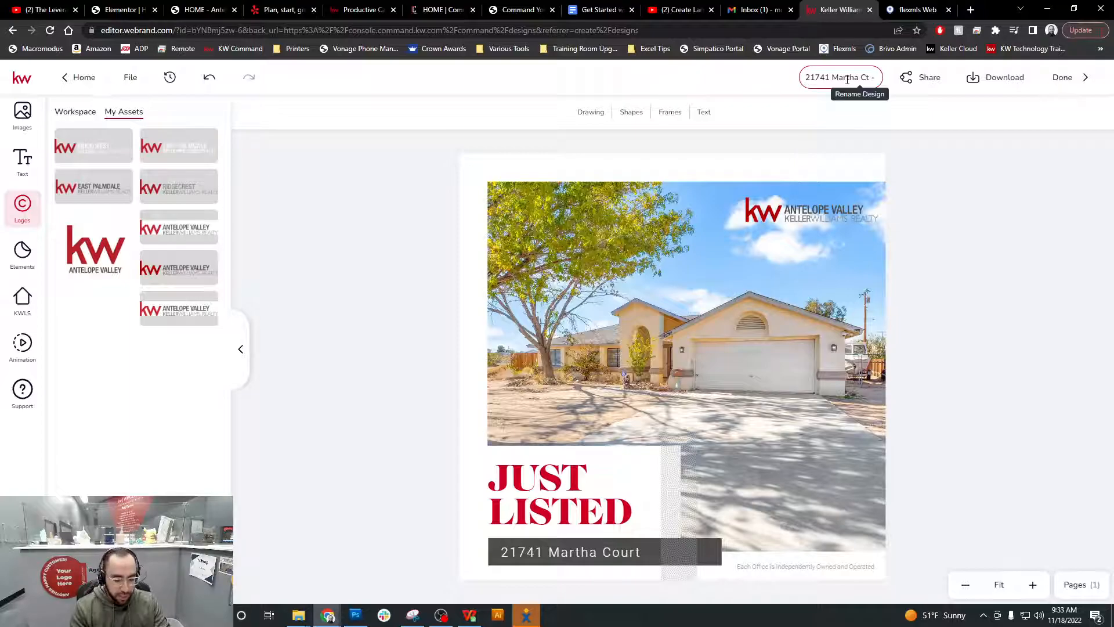
pyautogui.write('Just Listed')
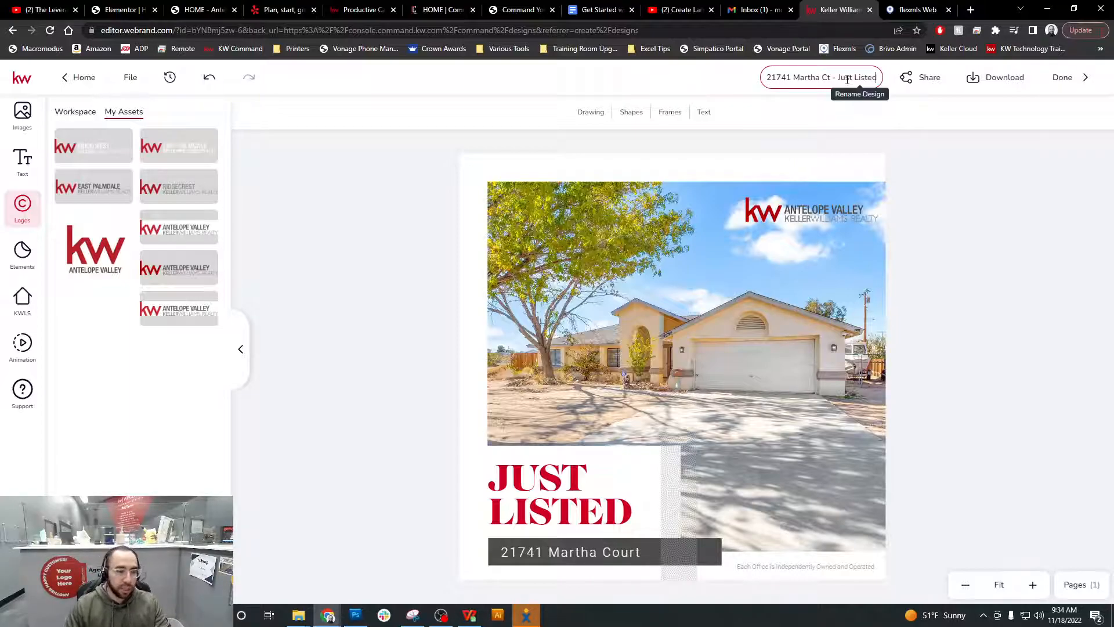
pyautogui.press('Return')
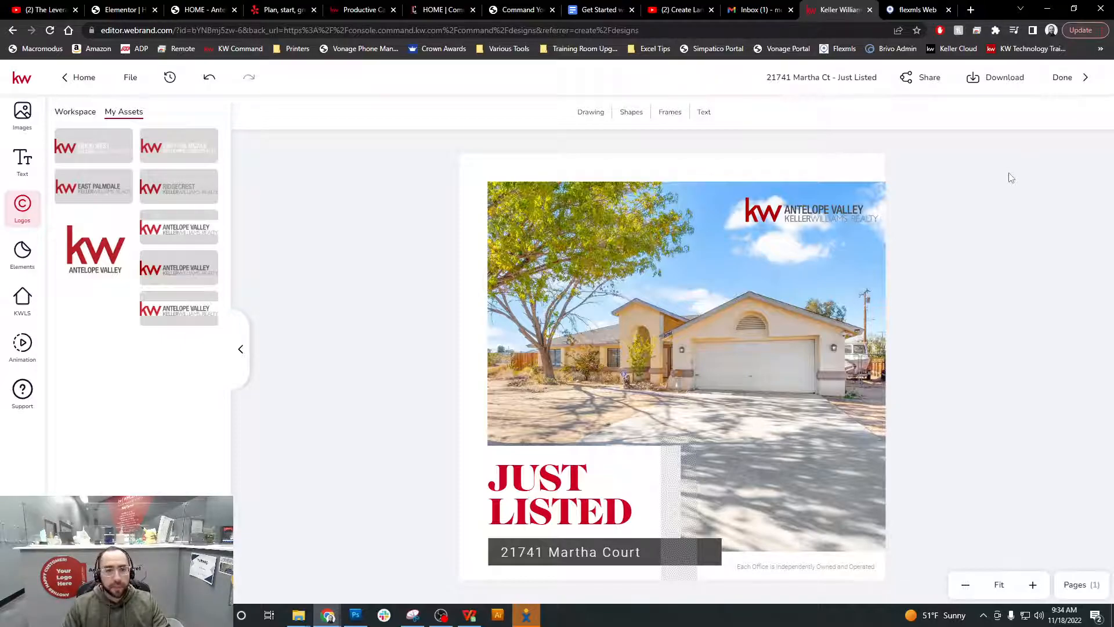
# Download the flyer as a JPEG at the highest image quality
pyautogui.click(1006, 85)
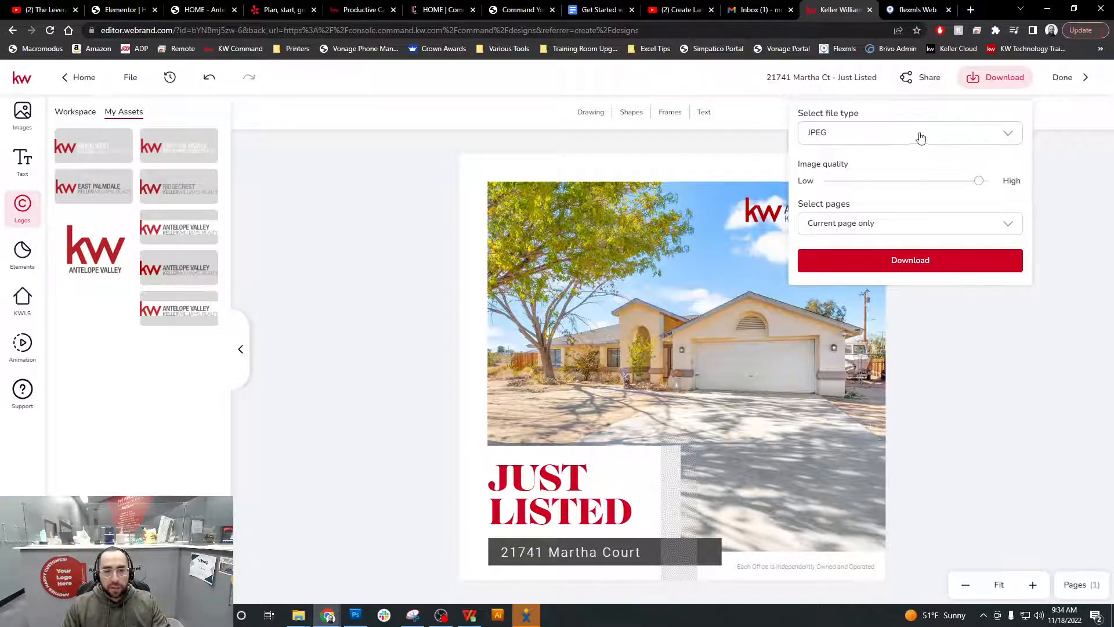
pyautogui.click(824, 135)
pyautogui.click(873, 135)
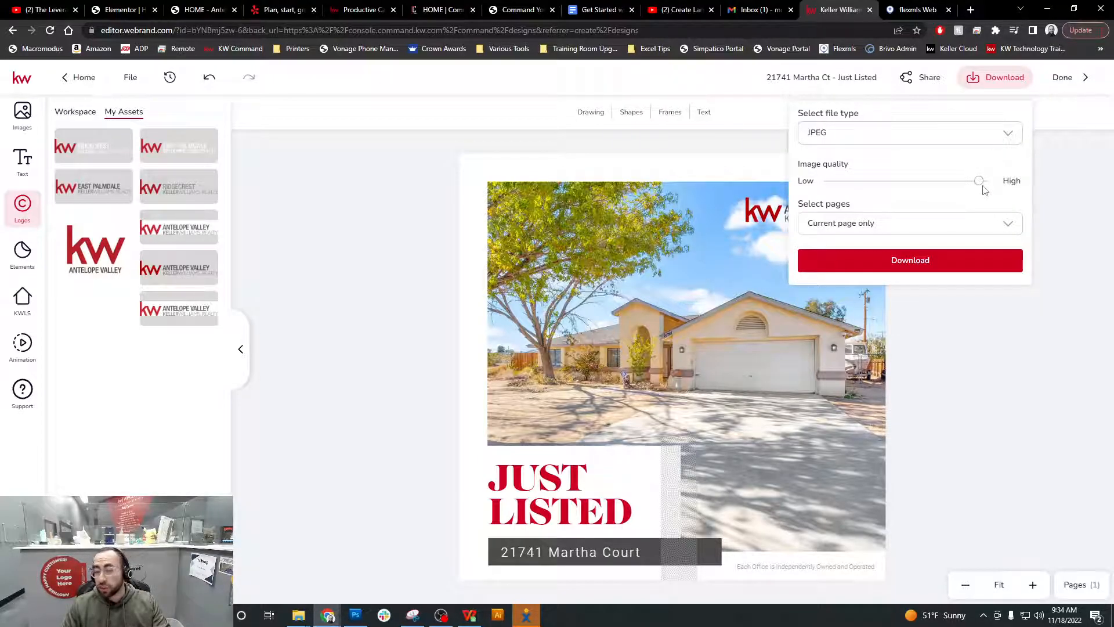
pyautogui.moveTo(979, 182); pyautogui.dragTo(994, 183)
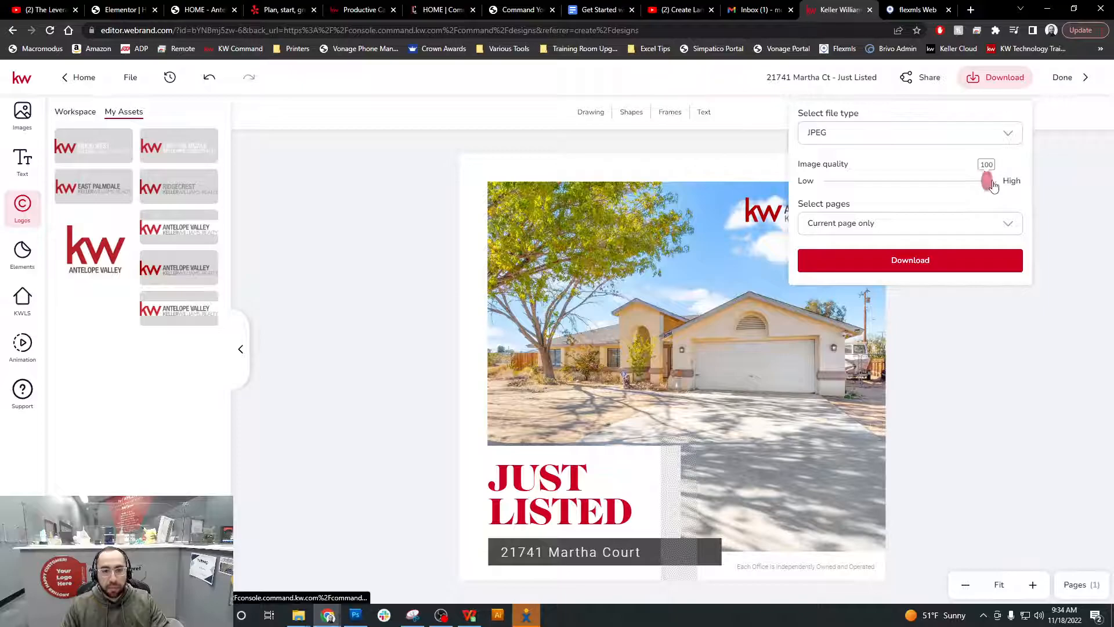
pyautogui.moveTo(994, 186)
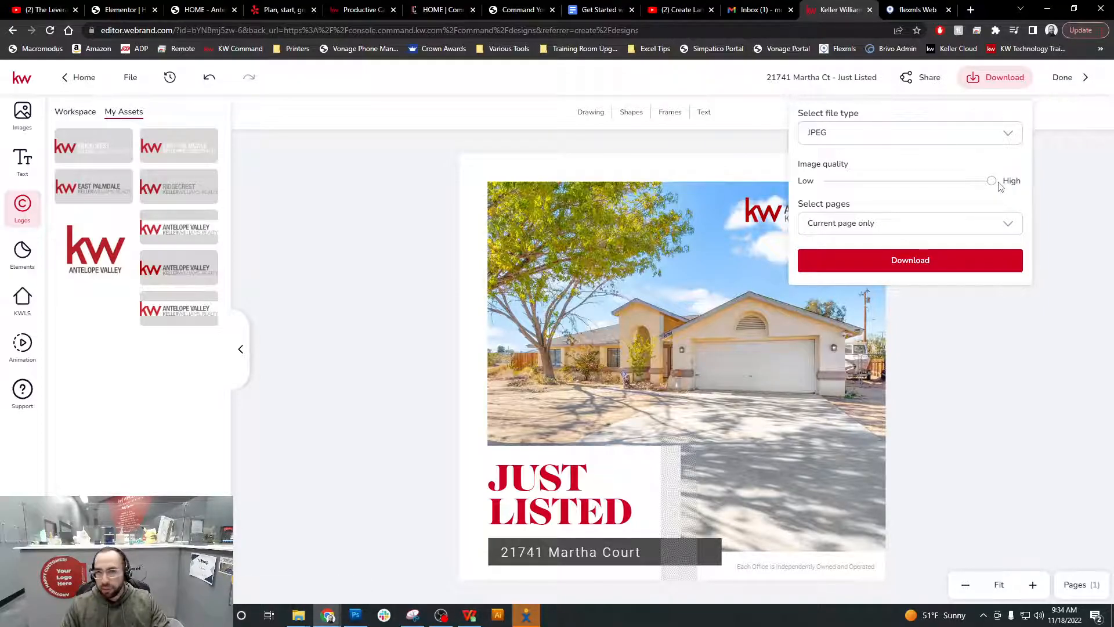
pyautogui.click(941, 271)
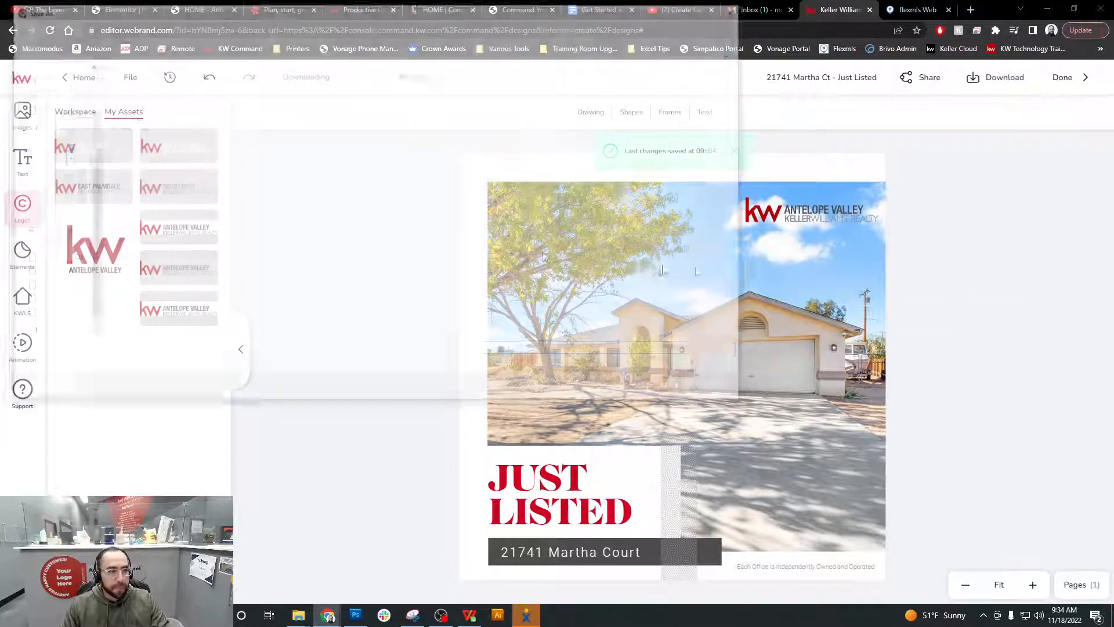
pyautogui.moveTo(361, 17); pyautogui.dragTo(504, 81)
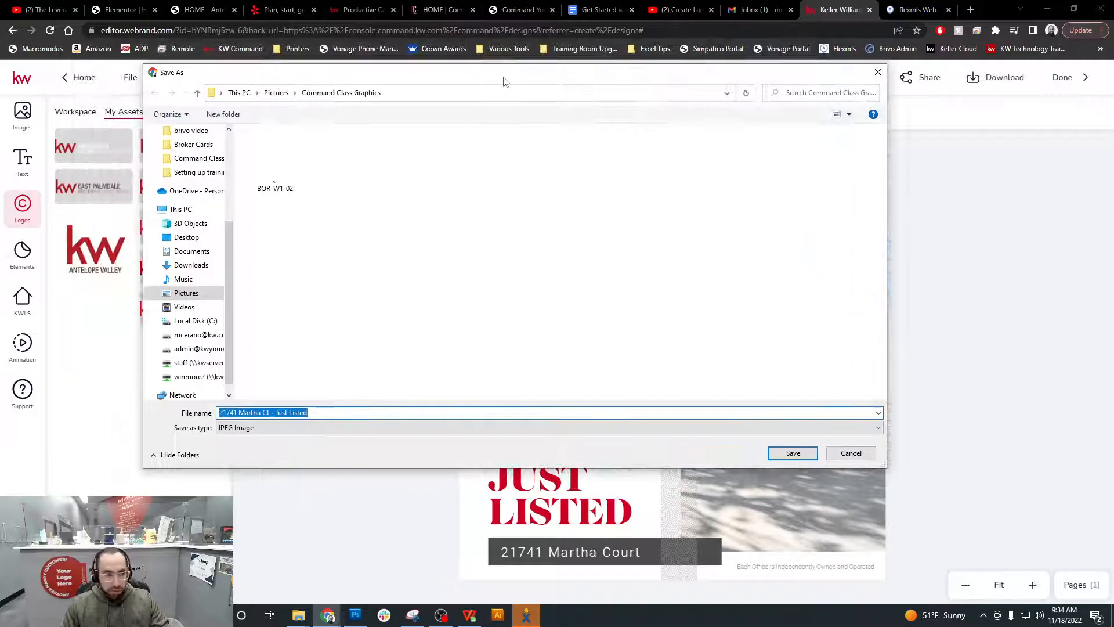
pyautogui.click(192, 266)
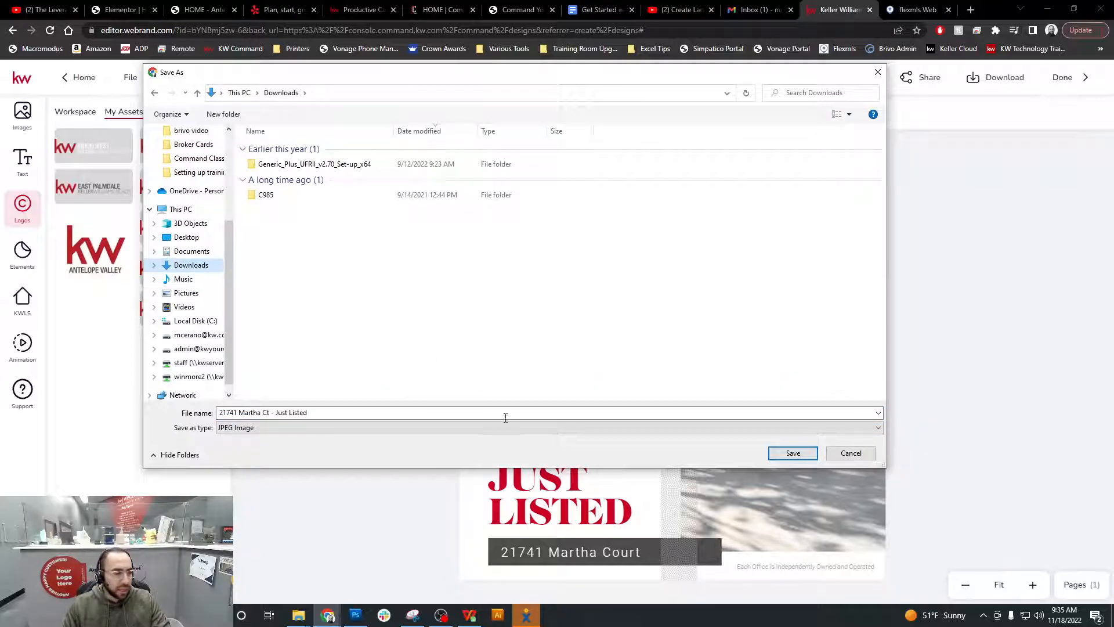
pyautogui.click(793, 453)
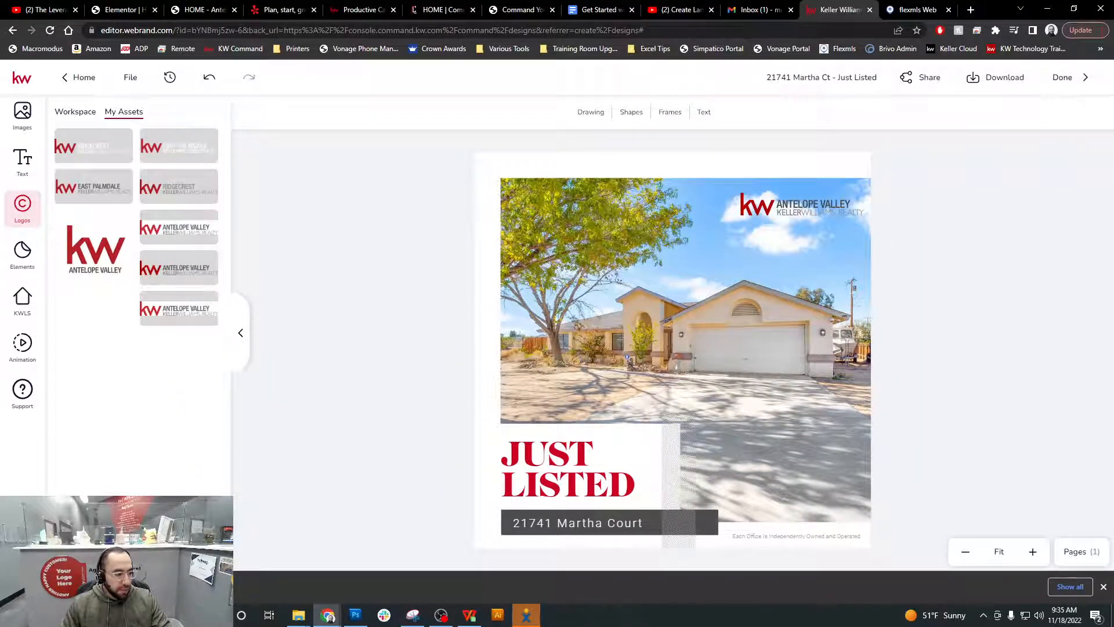
pyautogui.click(63, 586)
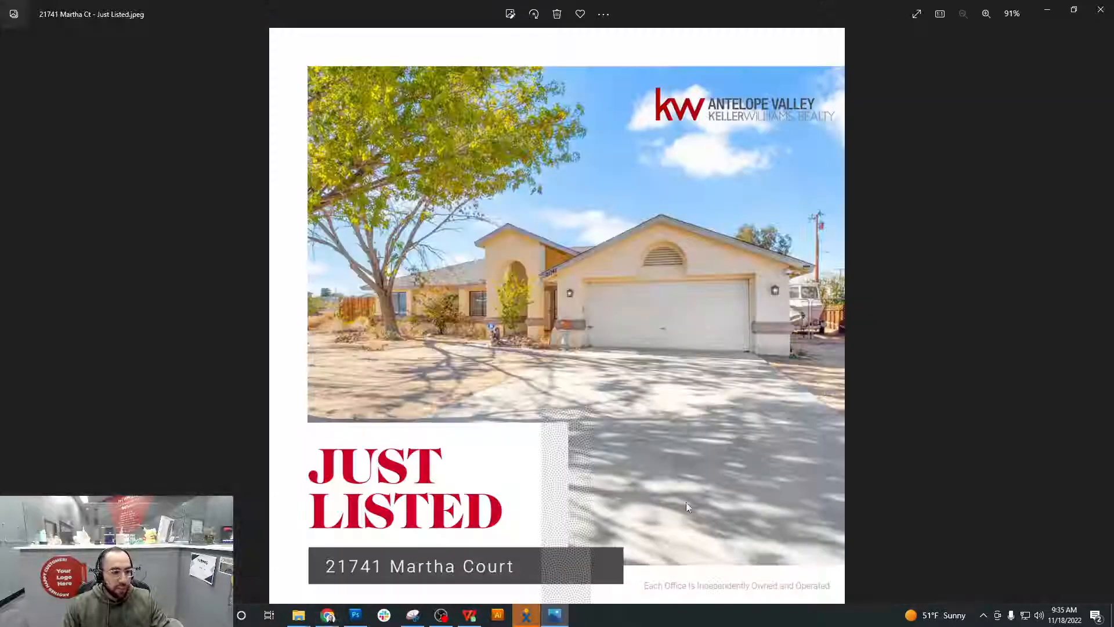